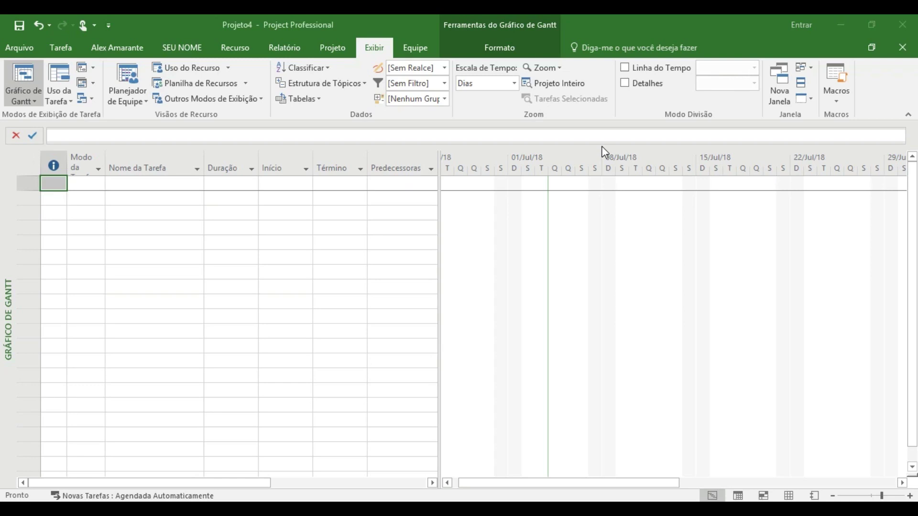
Widen the Gantt chart's task table to reveal the Nomes dos recursos and Adicionar Nova Coluna columns
{"action": "left_click", "coordinate": [427, 229]}
{"action": "left_click", "coordinate": [431, 228]}
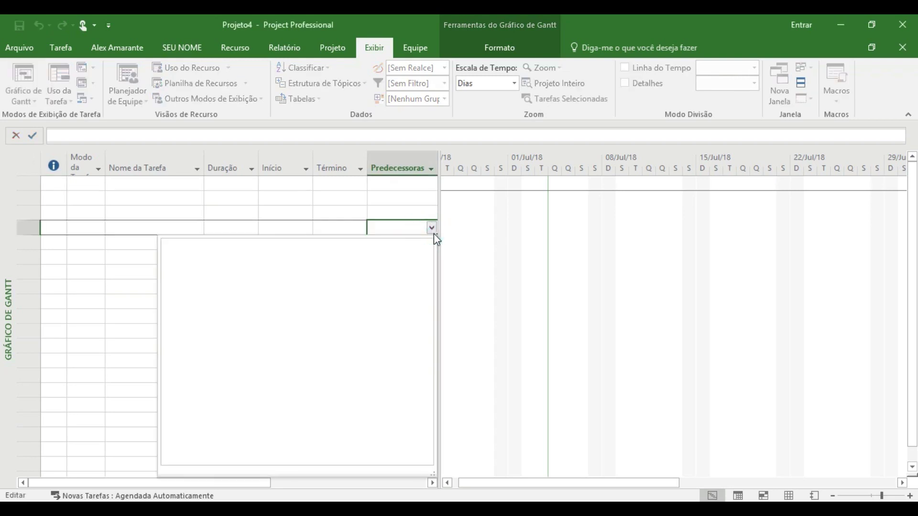
{"action": "left_click", "coordinate": [431, 228]}
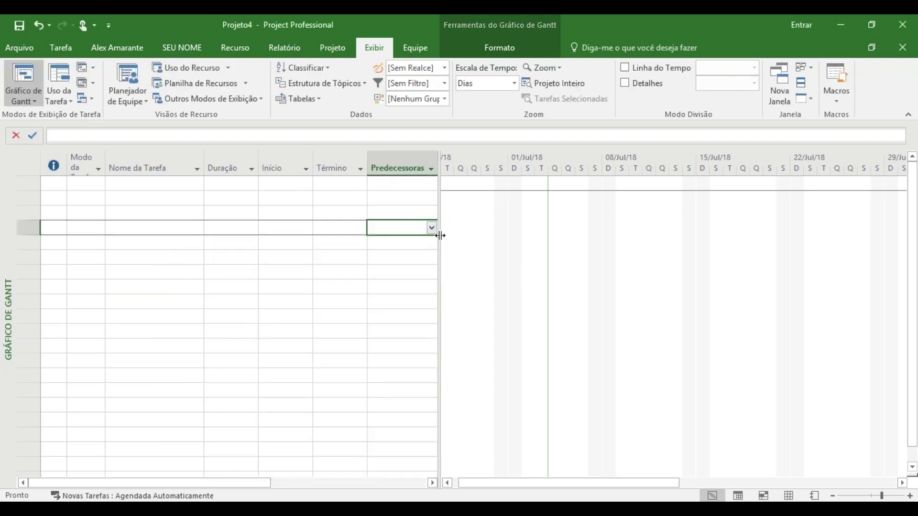
{"action": "left_click", "coordinate": [161, 271]}
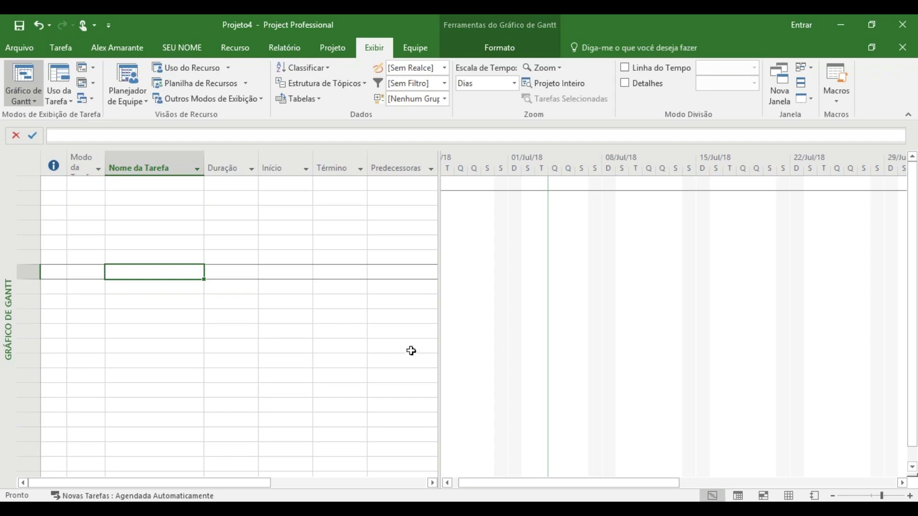
{"action": "left_click_drag", "start_coordinate": [439, 341], "coordinate": [743, 343]}
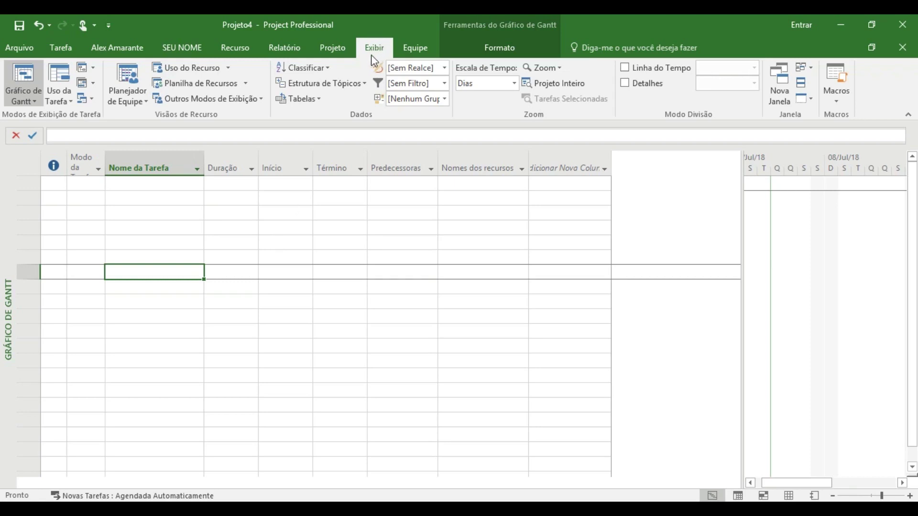
View the columns of the Controle, Hiperlink and Trabalho tables in turn, and return to the Entrada table
{"action": "left_click", "coordinate": [319, 100]}
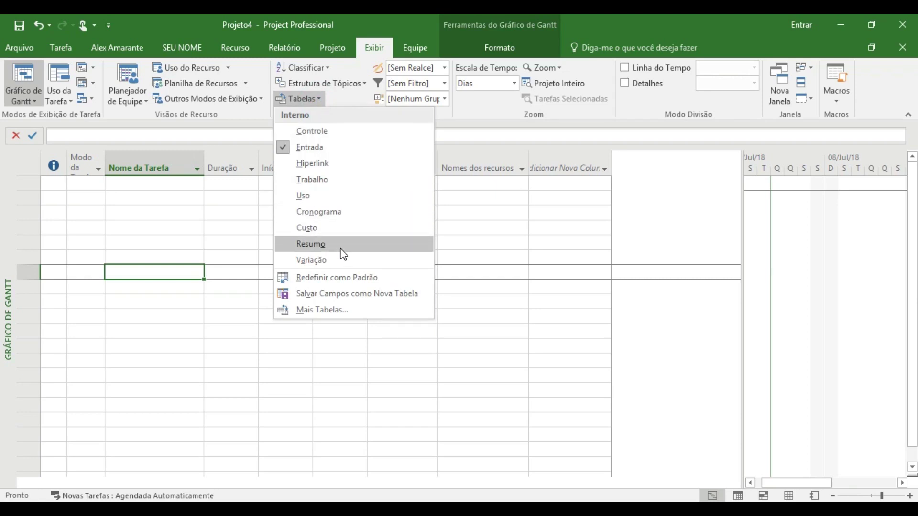
{"action": "left_click", "coordinate": [338, 131]}
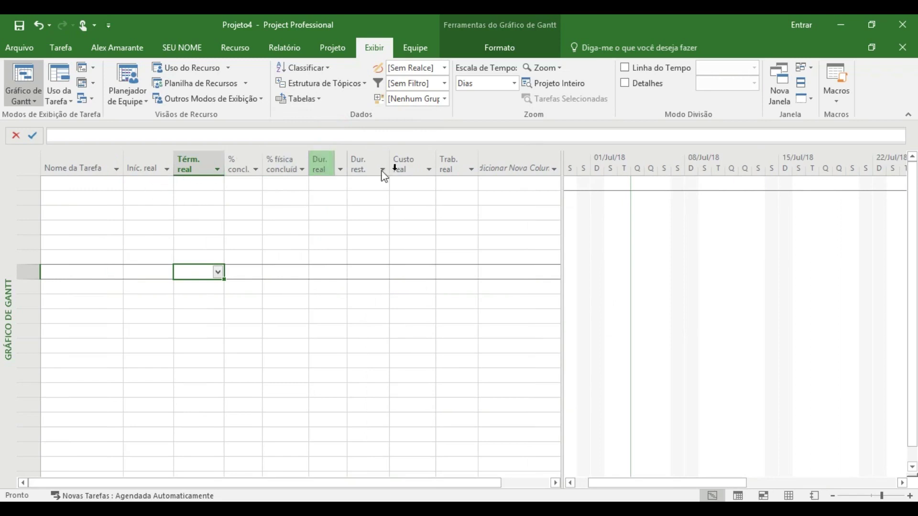
{"action": "left_click", "coordinate": [316, 99]}
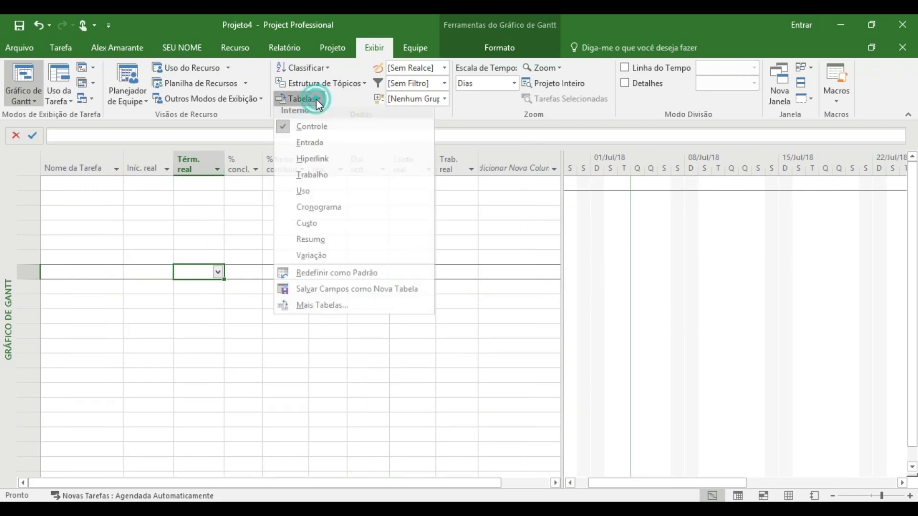
{"action": "left_click", "coordinate": [317, 165]}
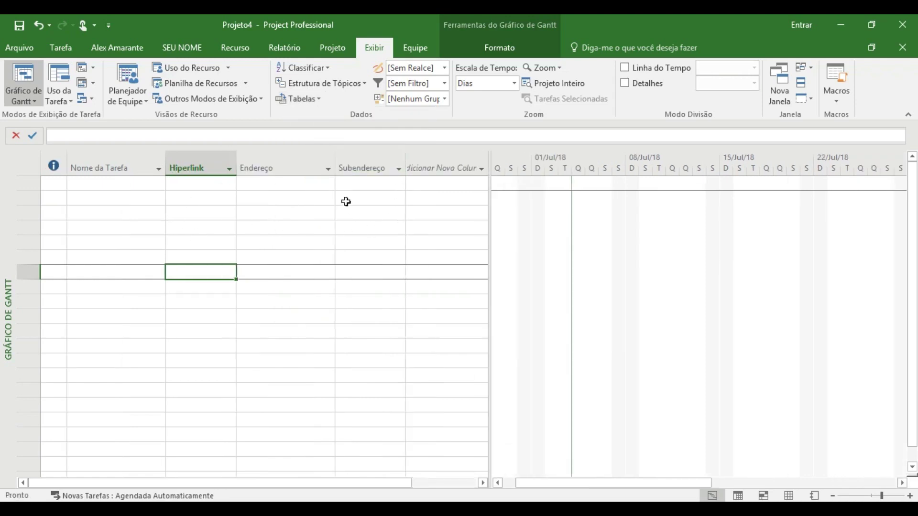
{"action": "left_click", "coordinate": [320, 102]}
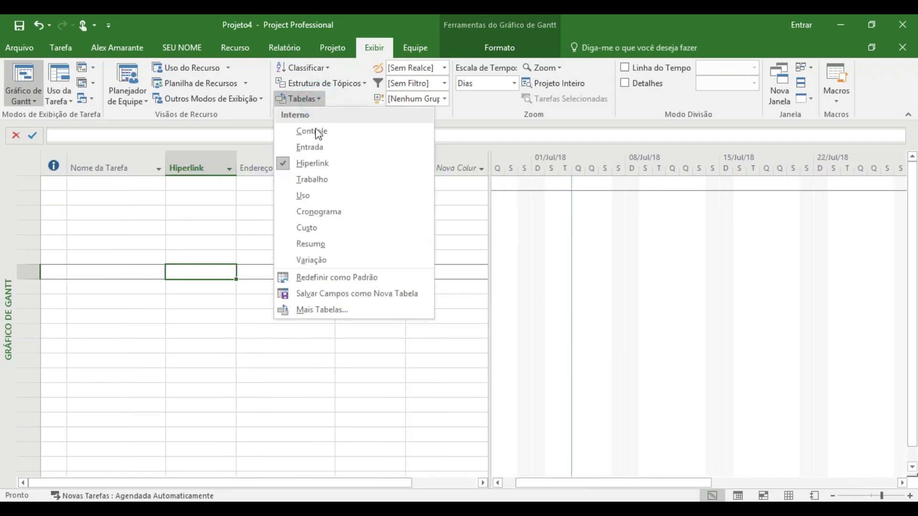
{"action": "left_click", "coordinate": [319, 181]}
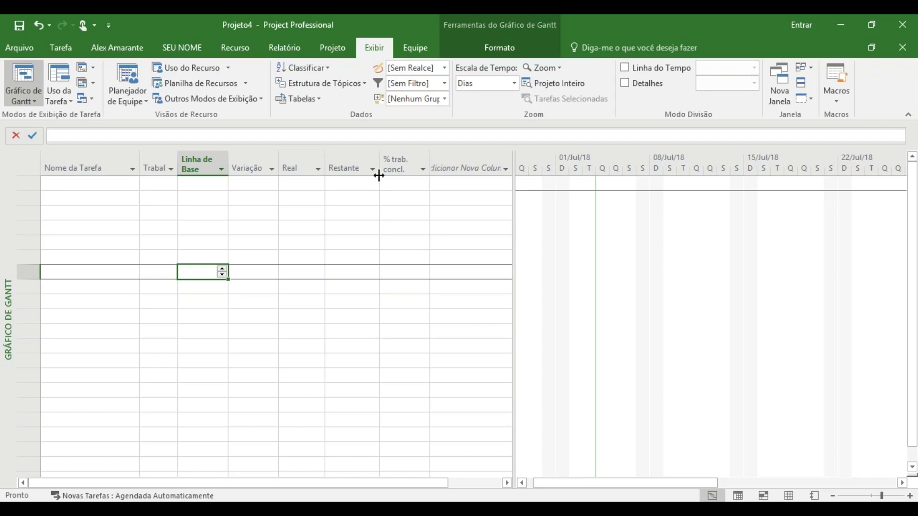
{"action": "left_click", "coordinate": [321, 100]}
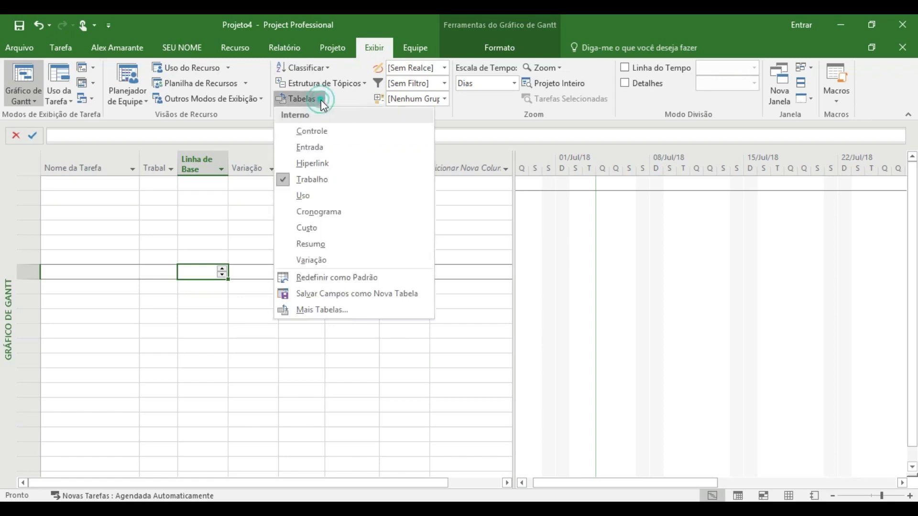
{"action": "left_click", "coordinate": [345, 156]}
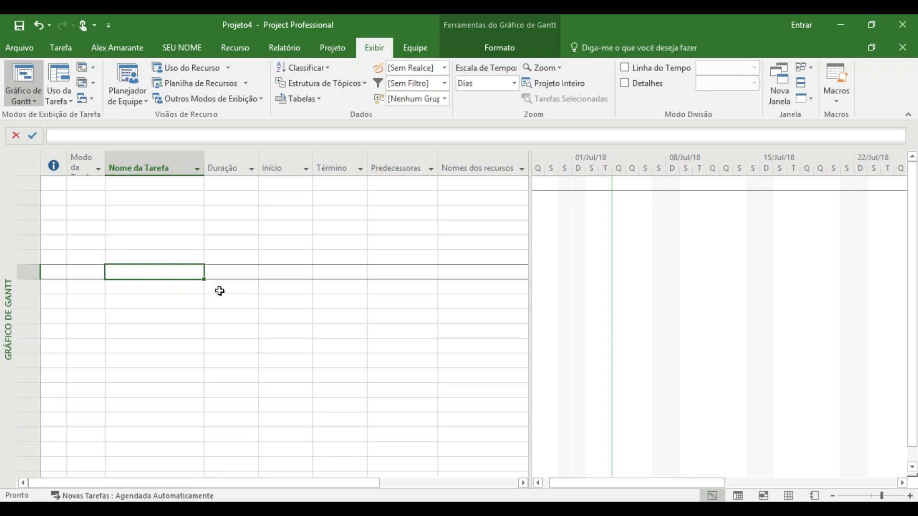
Open the full list of tables and look through the available task tables
{"action": "left_click", "coordinate": [319, 98]}
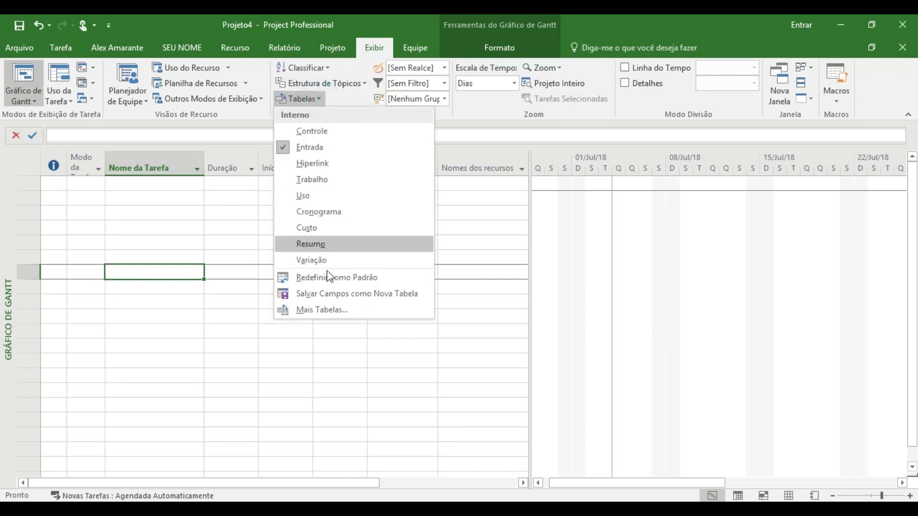
{"action": "left_click", "coordinate": [363, 309]}
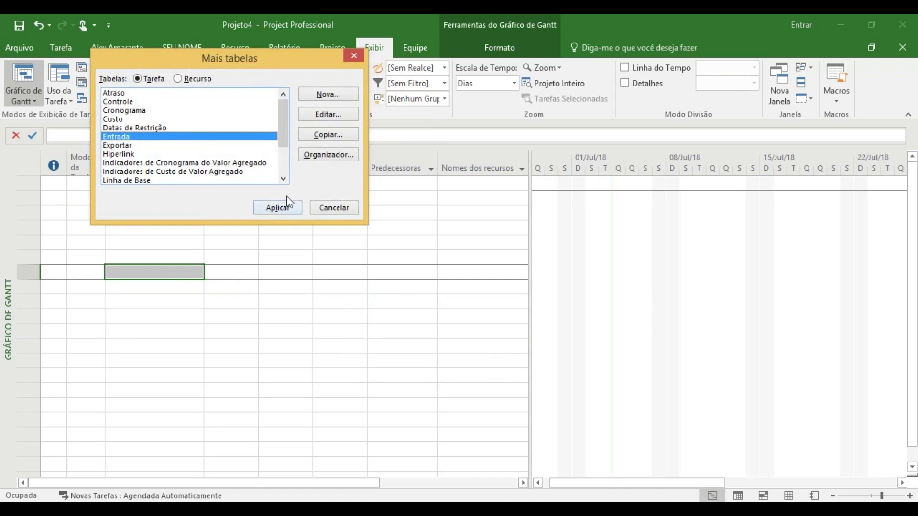
{"action": "left_click", "coordinate": [283, 179]}
{"action": "left_click", "coordinate": [283, 179]}
{"action": "left_click", "coordinate": [283, 178]}
{"action": "left_click", "coordinate": [283, 178]}
{"action": "left_click", "coordinate": [283, 178]}
{"action": "left_click", "coordinate": [282, 95]}
{"action": "left_click", "coordinate": [283, 94]}
{"action": "left_click", "coordinate": [283, 95]}
{"action": "left_click", "coordinate": [283, 94]}
{"action": "left_click", "coordinate": [283, 95]}
{"action": "left_click", "coordinate": [283, 94]}
Examine the definitions of the Entrada and Datas de Restrição tables, comparing their Mostrar no menu setting
{"action": "left_click", "coordinate": [314, 114]}
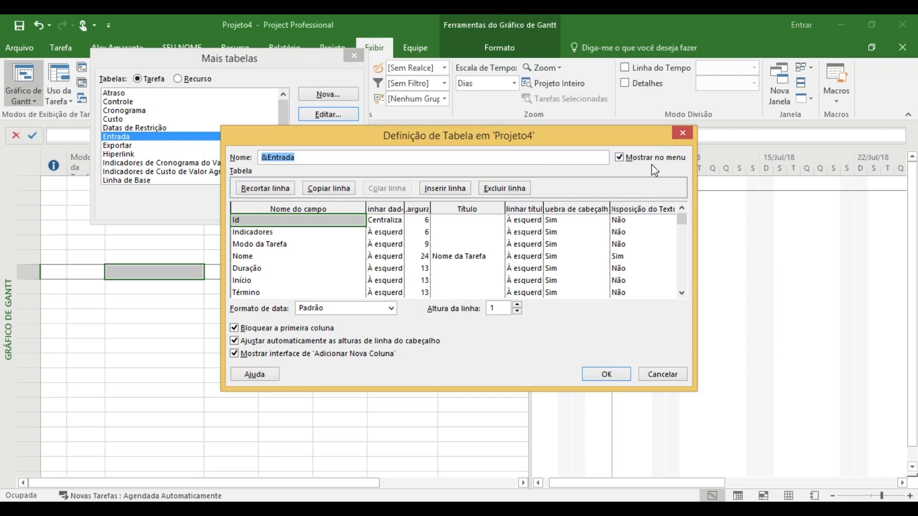
{"action": "left_click", "coordinate": [682, 133]}
{"action": "left_click", "coordinate": [184, 128]}
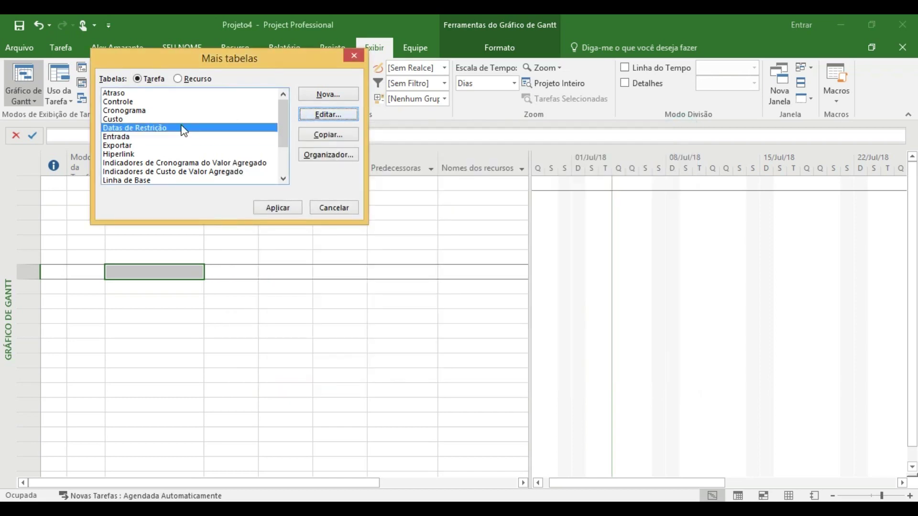
{"action": "left_click", "coordinate": [306, 115]}
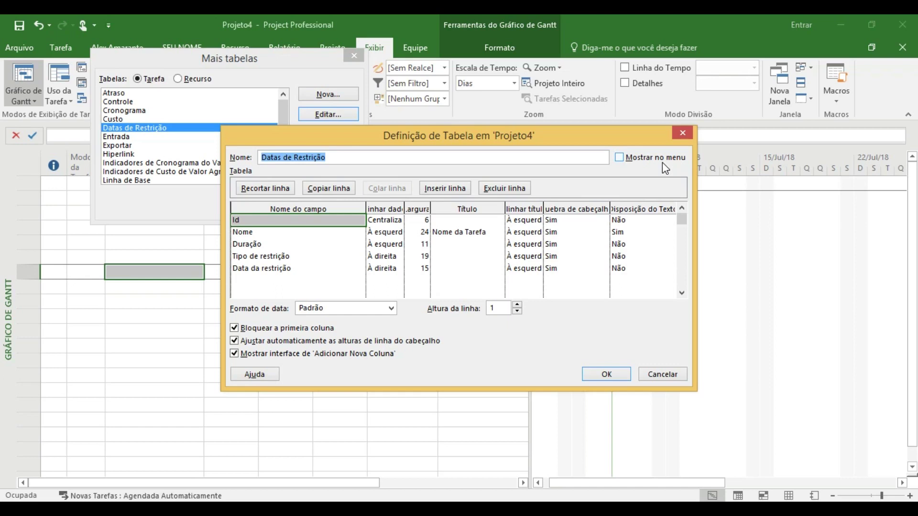
{"action": "left_click", "coordinate": [681, 134]}
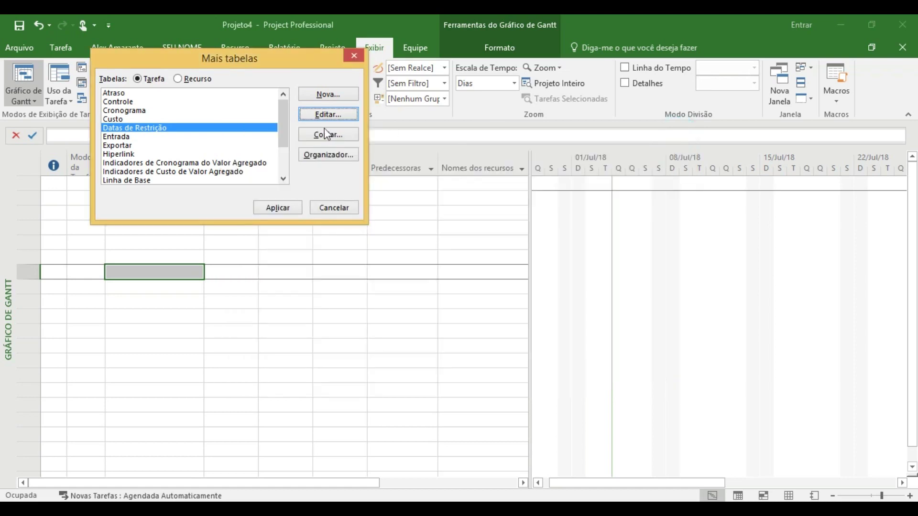
Look through the whole list of task tables once more, returning to its beginning
{"action": "left_click", "coordinate": [283, 179]}
{"action": "left_click", "coordinate": [283, 179]}
{"action": "left_click", "coordinate": [284, 179]}
{"action": "left_click", "coordinate": [284, 179]}
{"action": "left_click", "coordinate": [284, 179]}
{"action": "left_click", "coordinate": [284, 94]}
{"action": "left_click", "coordinate": [284, 94]}
{"action": "left_click", "coordinate": [283, 95]}
{"action": "left_click", "coordinate": [283, 94]}
{"action": "left_click", "coordinate": [283, 94]}
{"action": "left_click", "coordinate": [283, 94]}
{"action": "left_click", "coordinate": [284, 94]}
Examine the blank definition form for a new table and close it without creating a table
{"action": "left_click", "coordinate": [129, 138]}
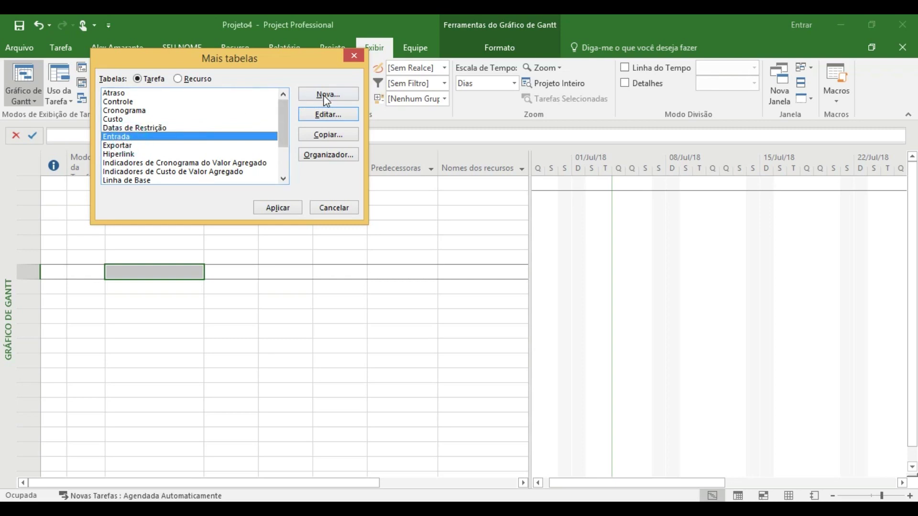
{"action": "left_click", "coordinate": [341, 98]}
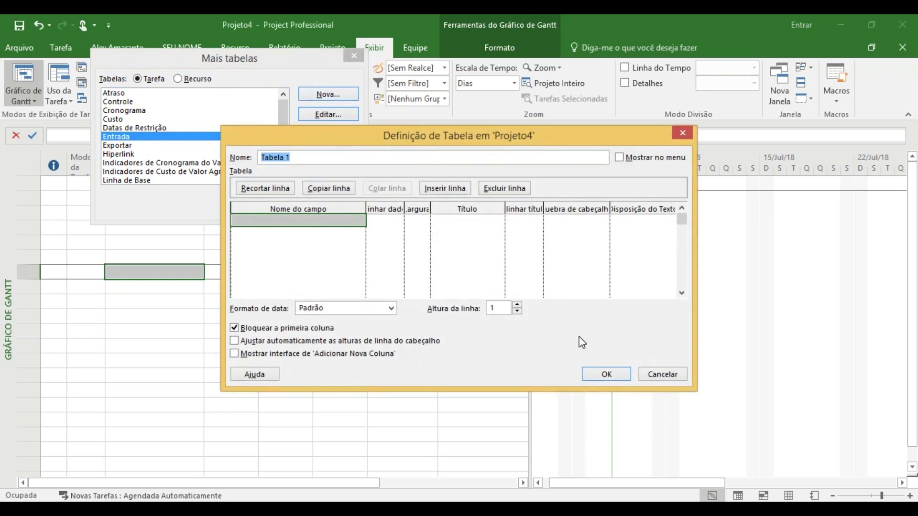
{"action": "left_click", "coordinate": [666, 377]}
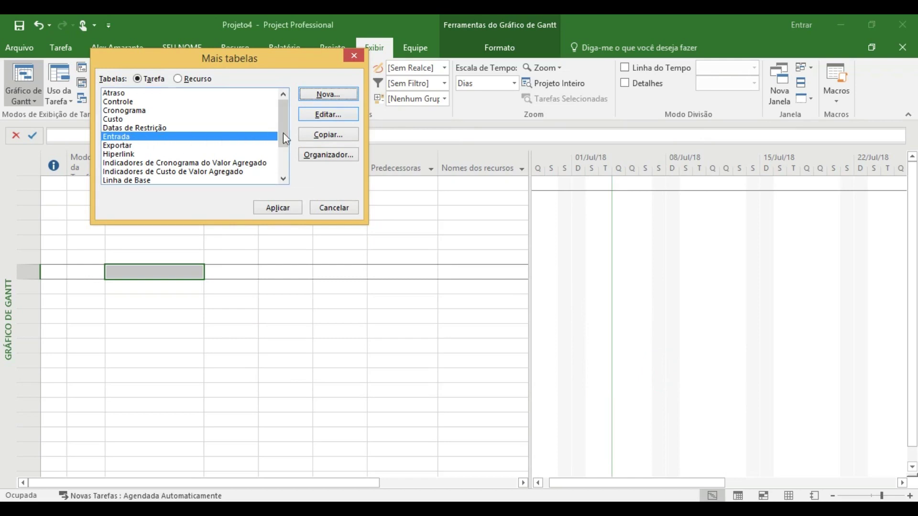
{"action": "left_click", "coordinate": [327, 135]}
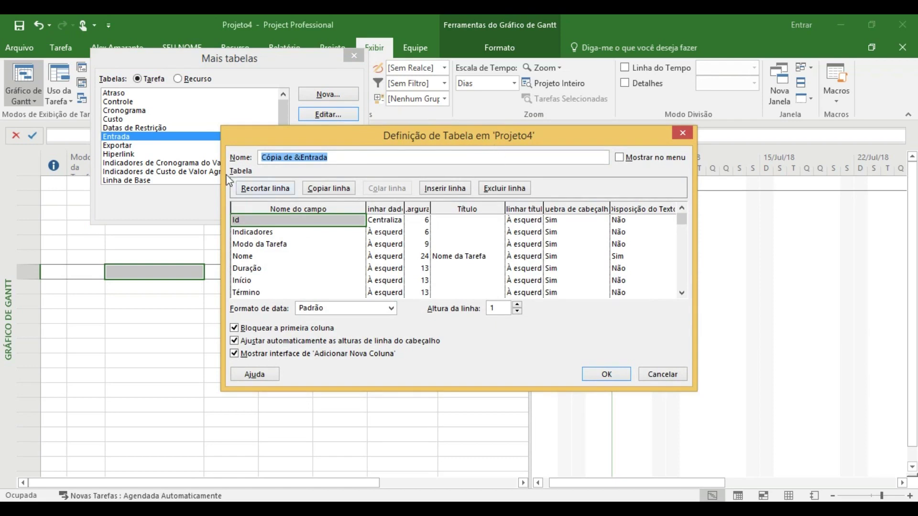
{"action": "left_click", "coordinate": [291, 157]}
{"action": "key", "text": "Right"}
{"action": "key", "text": "Right"}
{"action": "key", "text": "BackSpace"}
{"action": "key", "text": "BackSpace"}
{"action": "key", "text": "BackSpace"}
{"action": "key", "text": "BackSpace"}
{"action": "key", "text": "BackSpace"}
{"action": "key", "text": "BackSpace"}
{"action": "key", "text": "BackSpace"}
{"action": "key", "text": "BackSpace"}
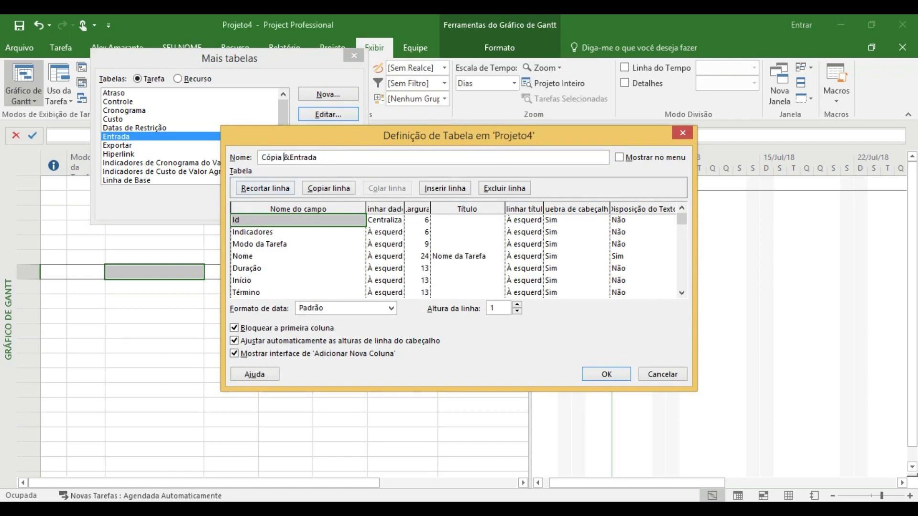
{"action": "key", "text": "BackSpace"}
{"action": "left_click", "coordinate": [662, 374]}
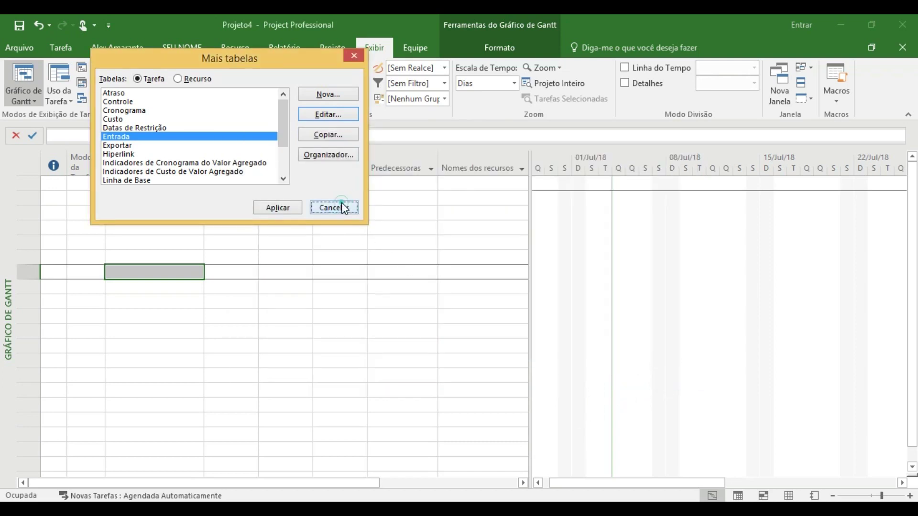
{"action": "left_click", "coordinate": [334, 208]}
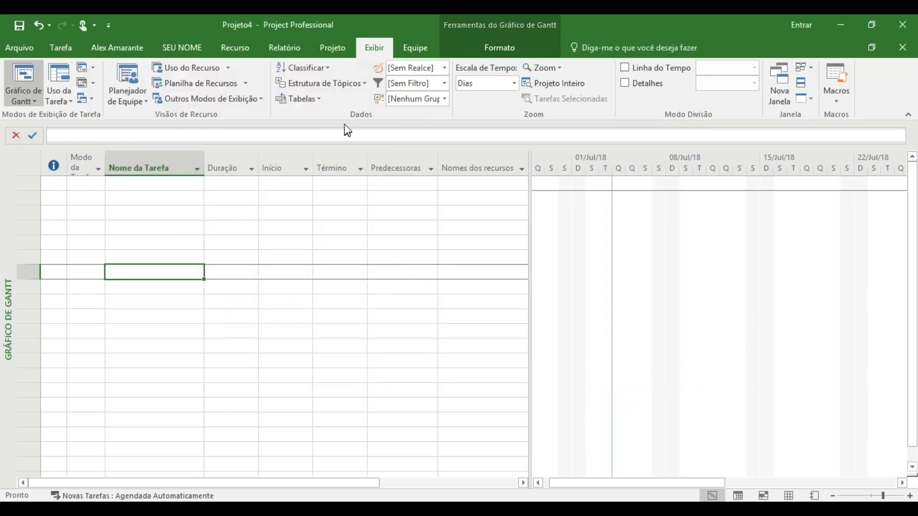
Start a copy of the Entrada task table, name it &Orçamento and enable Mostrar no menu
{"action": "left_click", "coordinate": [323, 102]}
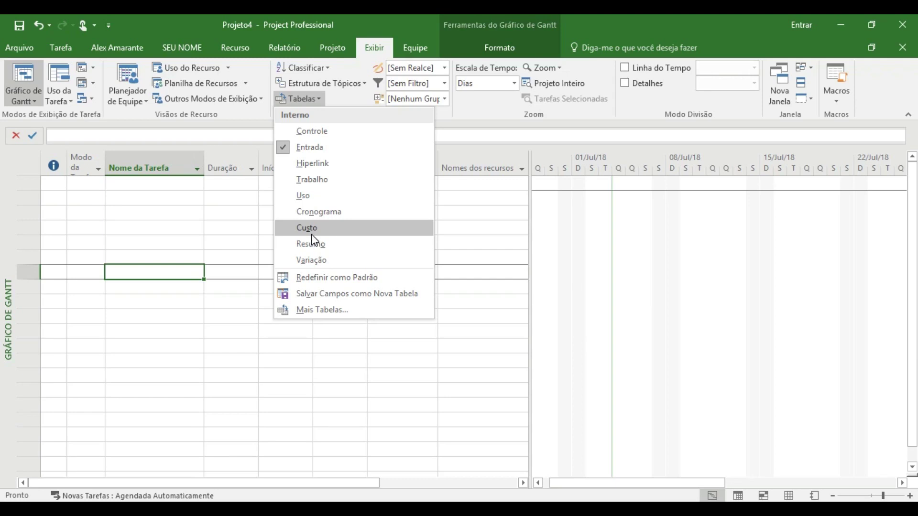
{"action": "left_click", "coordinate": [340, 310]}
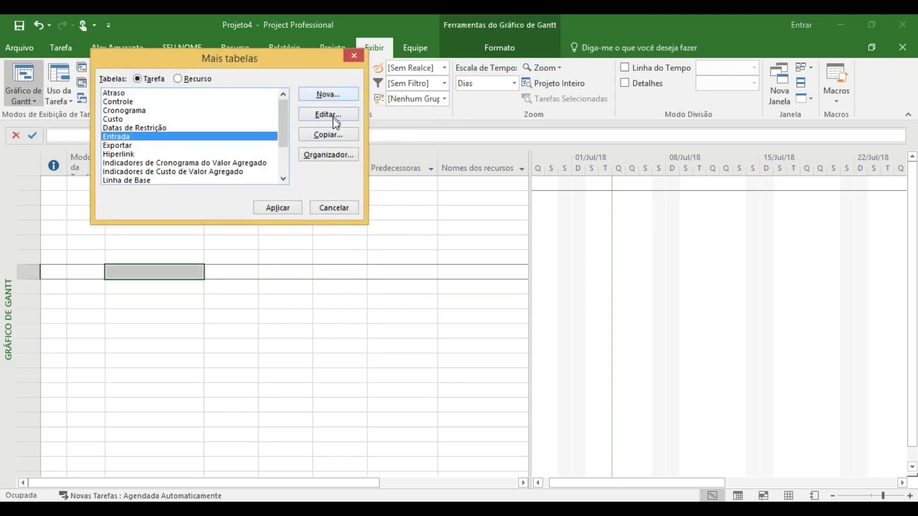
{"action": "left_click", "coordinate": [340, 134]}
{"action": "key", "text": "Home"}
{"action": "key", "text": "Delete"}
{"action": "key", "text": "Delete"}
{"action": "key", "text": "Delete"}
{"action": "key", "text": "Delete"}
{"action": "key", "text": "Delete"}
{"action": "key", "text": "Delete"}
{"action": "key", "text": "Delete"}
{"action": "key", "text": "Delete"}
{"action": "key", "text": "Delete"}
{"action": "key", "text": "Delete"}
{"action": "key", "text": "shift+Right"}
{"action": "key", "text": "shift+Right"}
{"action": "key", "text": "shift+Right"}
{"action": "key", "text": "shift+Right"}
{"action": "key", "text": "shift+Right"}
{"action": "key", "text": "shift+Right"}
{"action": "key", "text": "shift+Right"}
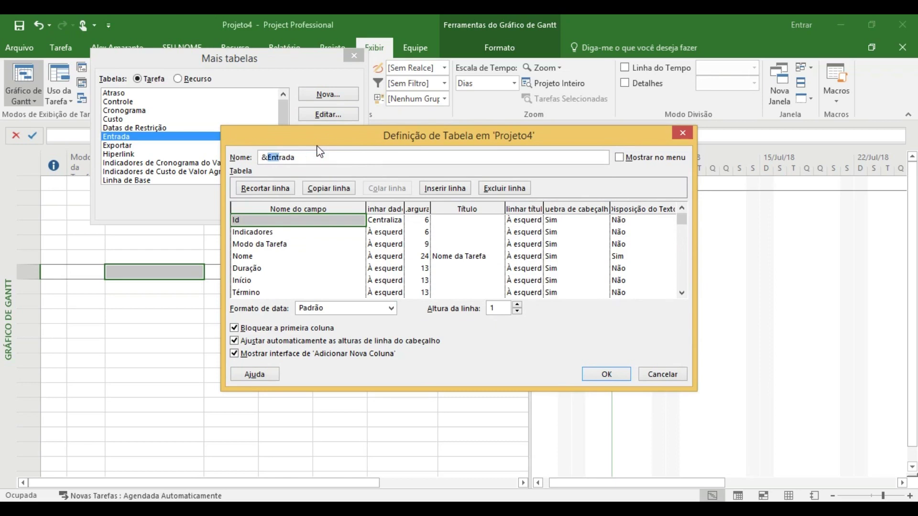
{"action": "type", "text": "Orçamento"}
{"action": "left_click", "coordinate": [618, 159]}
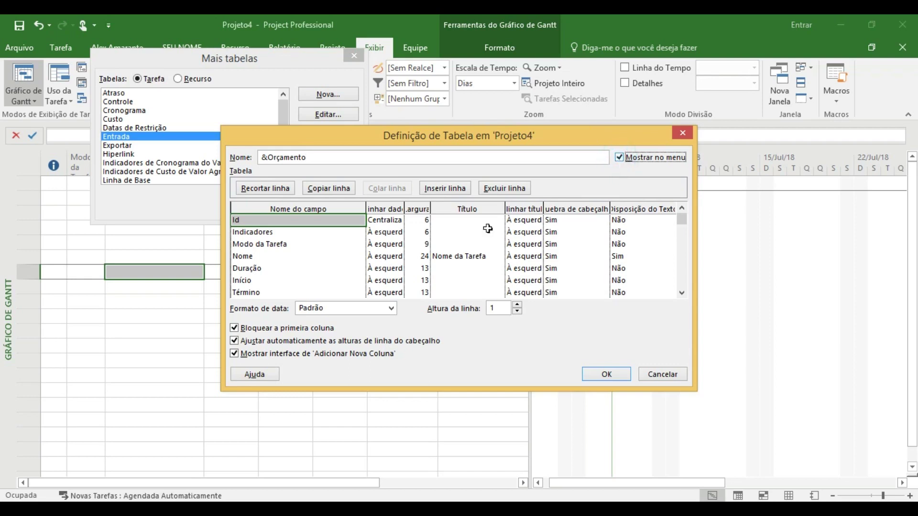
Examine the first fields of the &Orçamento table definition and its Bloquear a primeira coluna option
{"action": "left_click", "coordinate": [296, 242]}
{"action": "key", "text": "Down"}
{"action": "key", "text": "Down"}
{"action": "key", "text": "Down"}
{"action": "key", "text": "Down"}
{"action": "key", "text": "Down"}
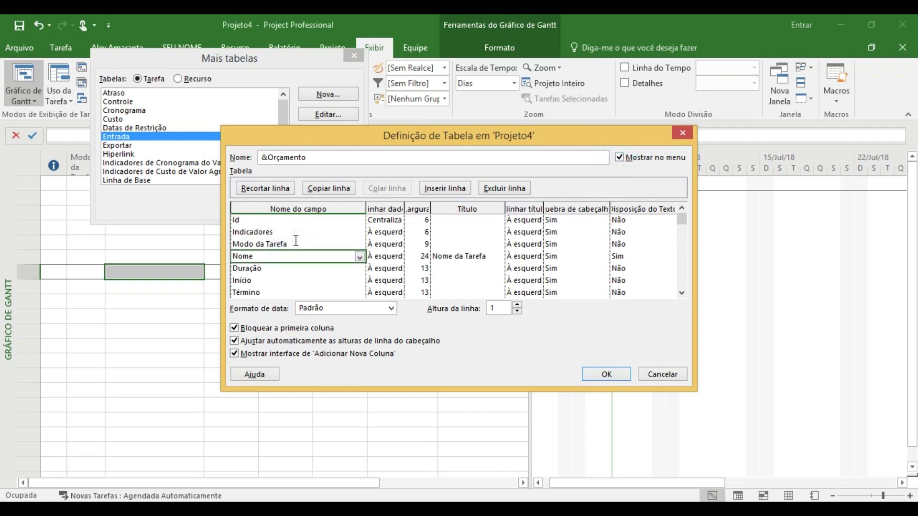
{"action": "key", "text": "Up"}
{"action": "key", "text": "Up"}
{"action": "key", "text": "Up"}
{"action": "key", "text": "Up"}
{"action": "key", "text": "Up"}
{"action": "key", "text": "Up"}
{"action": "key", "text": "Up"}
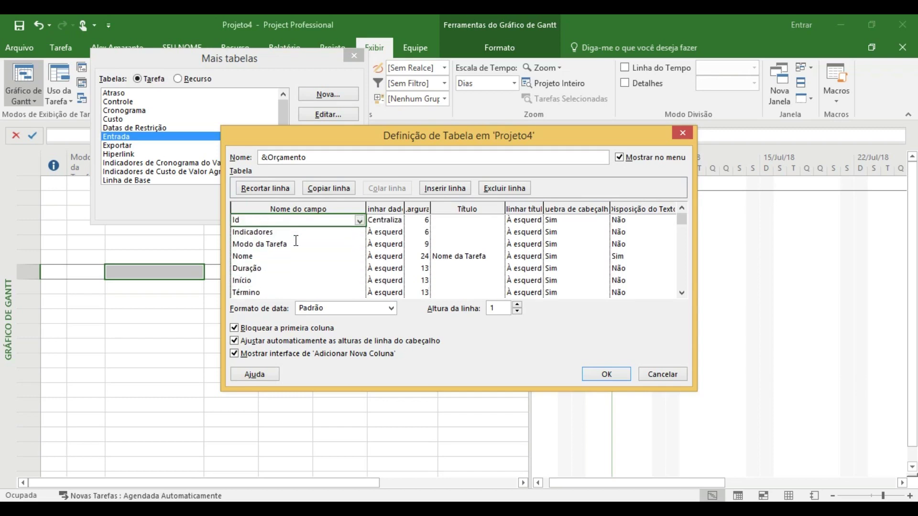
{"action": "key", "text": "Down"}
{"action": "key", "text": "Down"}
{"action": "key", "text": "Down"}
{"action": "key", "text": "Down"}
{"action": "key", "text": "Down"}
{"action": "key", "text": "Up"}
{"action": "key", "text": "Up"}
{"action": "key", "text": "Up"}
{"action": "key", "text": "Up"}
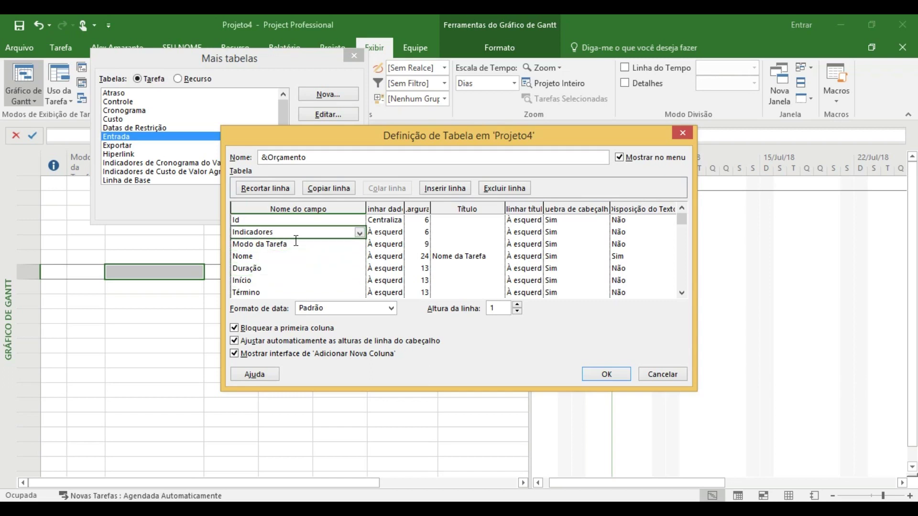
{"action": "key", "text": "Up"}
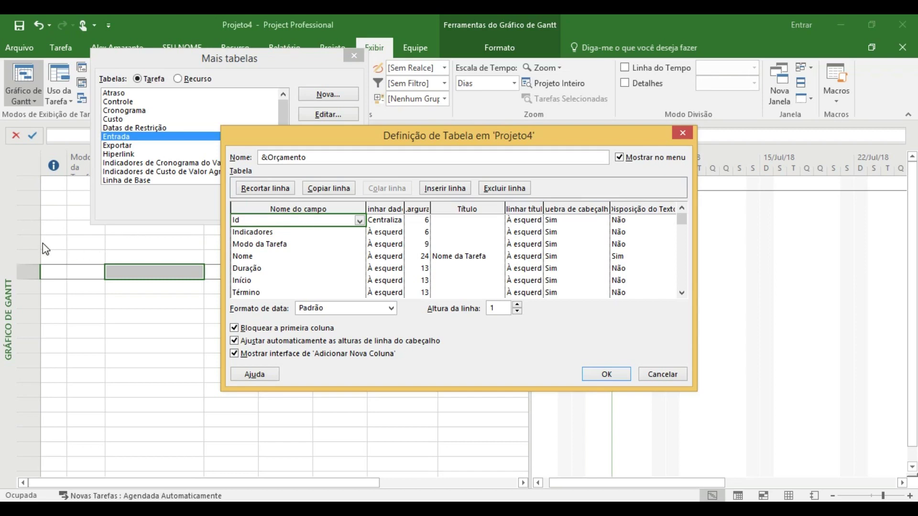
{"action": "left_click", "coordinate": [251, 329]}
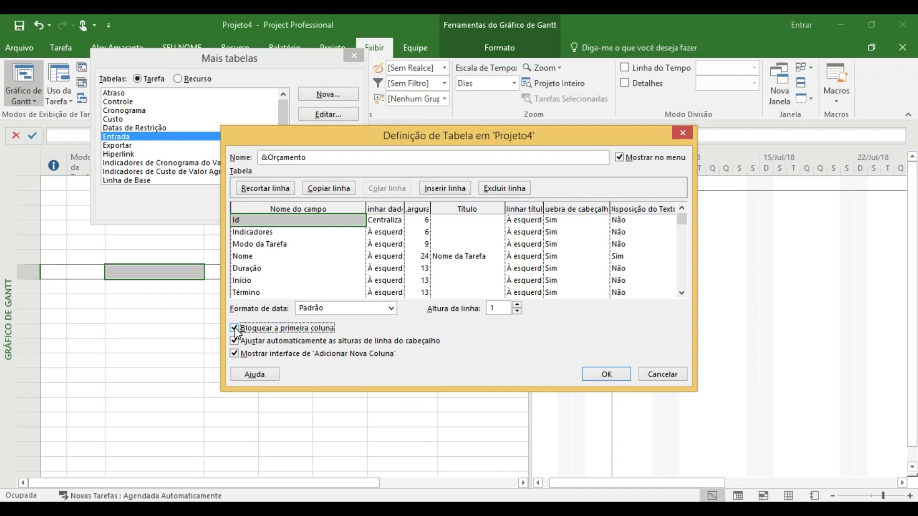
Delete the Indicadores and Modo da Tarefa rows from the &Orçamento table definition
{"action": "left_click", "coordinate": [329, 232]}
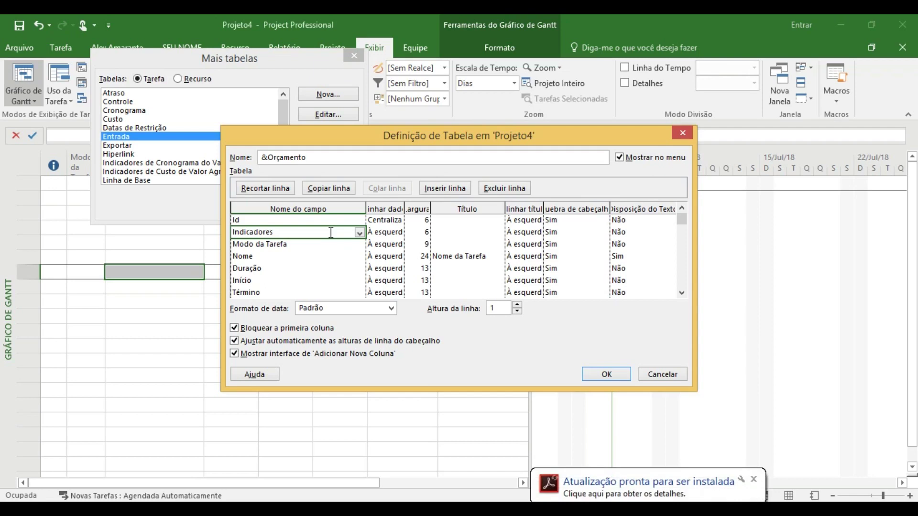
{"action": "left_click", "coordinate": [522, 190]}
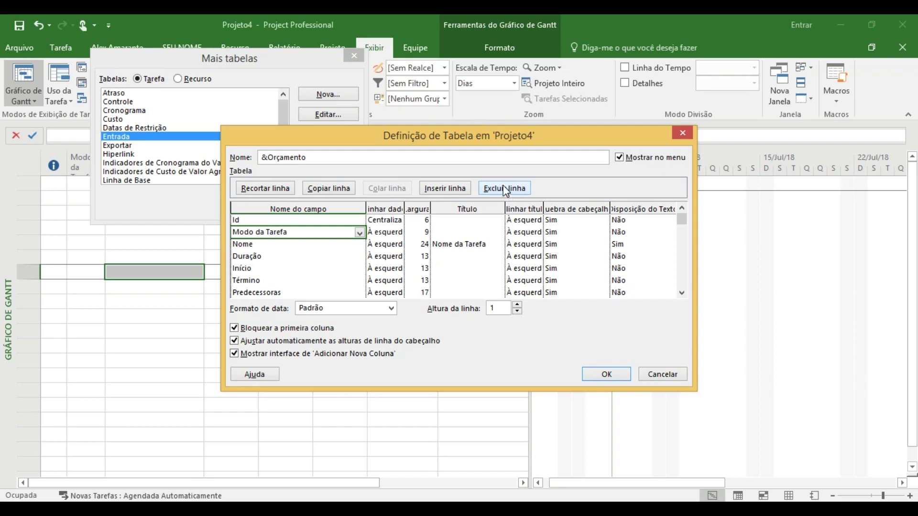
{"action": "left_click", "coordinate": [505, 190]}
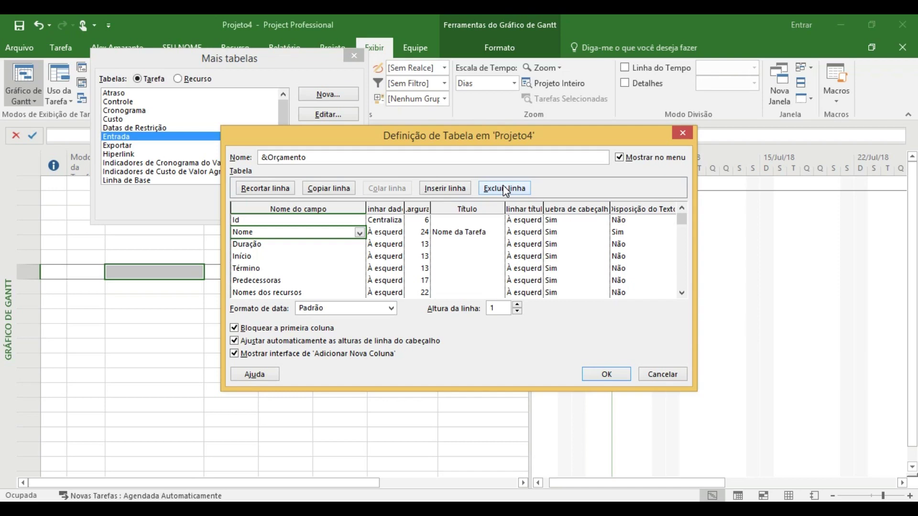
Change the title of the Nome field to Serviço
{"action": "key", "text": "Tab"}
{"action": "key", "text": "Tab"}
{"action": "key", "text": "Tab"}
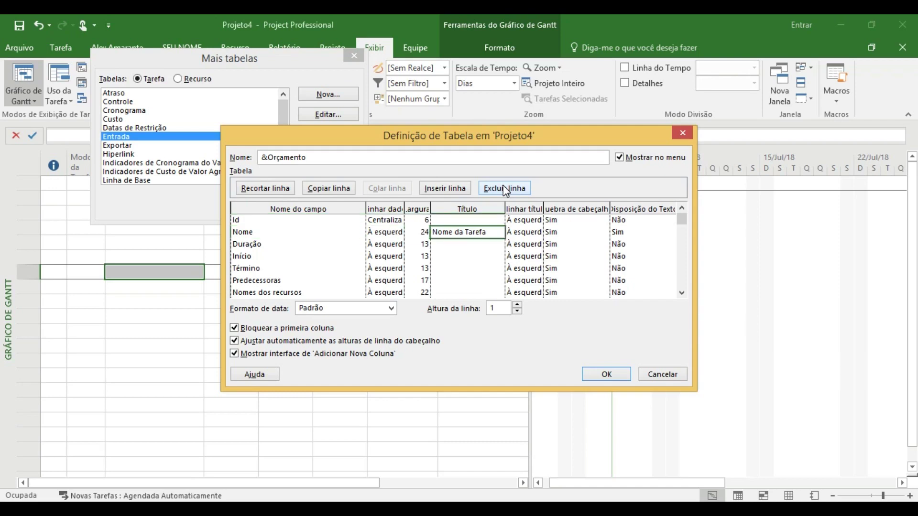
{"action": "type", "text": "Servio"}
{"action": "key", "text": "BackSpace"}
{"action": "type", "text": "ço"}
{"action": "key", "text": "Escape"}
{"action": "key", "text": "Return"}
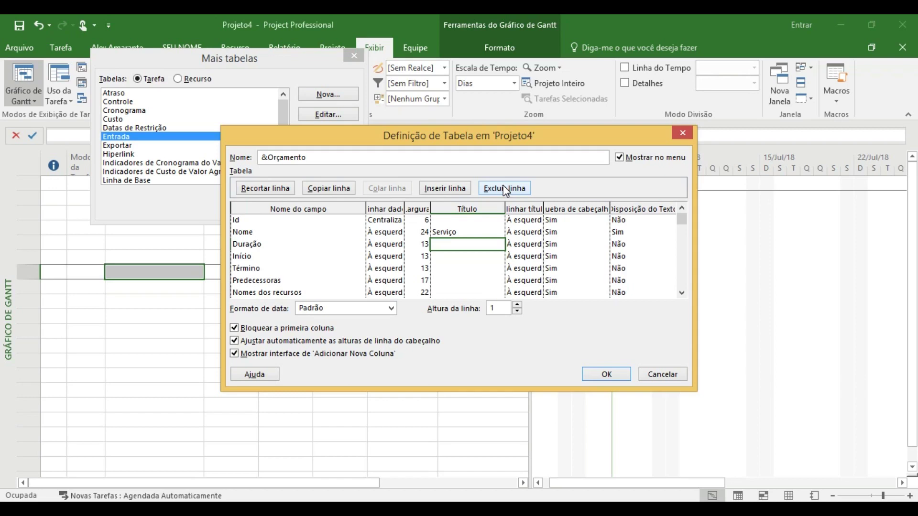
Delete the Duração, Início, Término, Predecessoras and Nomes dos recursos rows from the table definition
{"action": "left_click", "coordinate": [505, 190]}
{"action": "left_click", "coordinate": [505, 190]}
{"action": "left_click", "coordinate": [505, 191]}
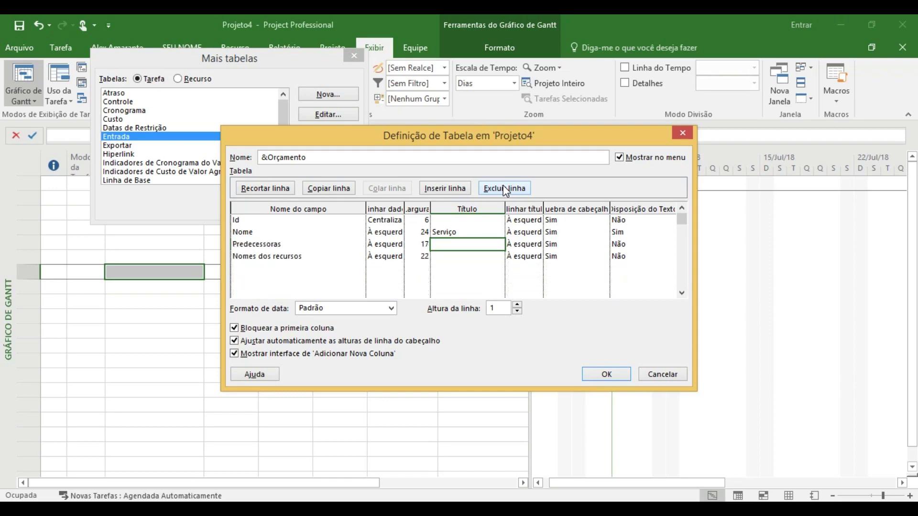
{"action": "left_click", "coordinate": [505, 190]}
{"action": "left_click", "coordinate": [505, 191]}
Add the field Número da estrutura de tópicos in the empty row below Nome and title it Item
{"action": "key", "text": "Left"}
{"action": "key", "text": "Left"}
{"action": "key", "text": "Left"}
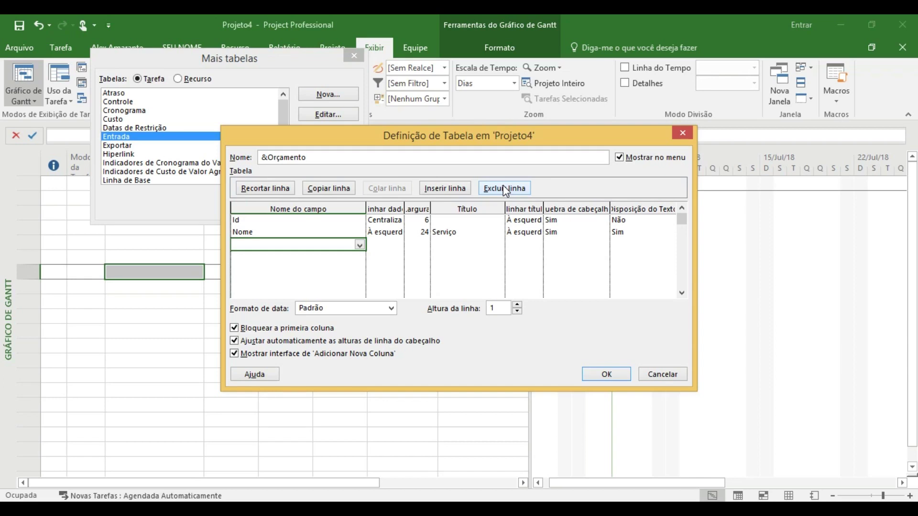
{"action": "left_click", "coordinate": [335, 245]}
{"action": "left_click", "coordinate": [359, 247]}
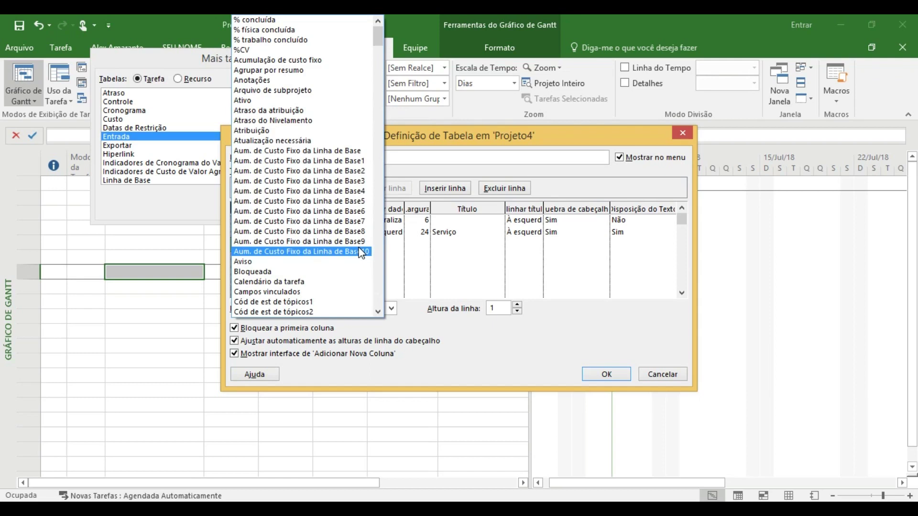
{"action": "scroll", "coordinate": [361, 252], "scroll_direction": "down", "scroll_amount": 20}
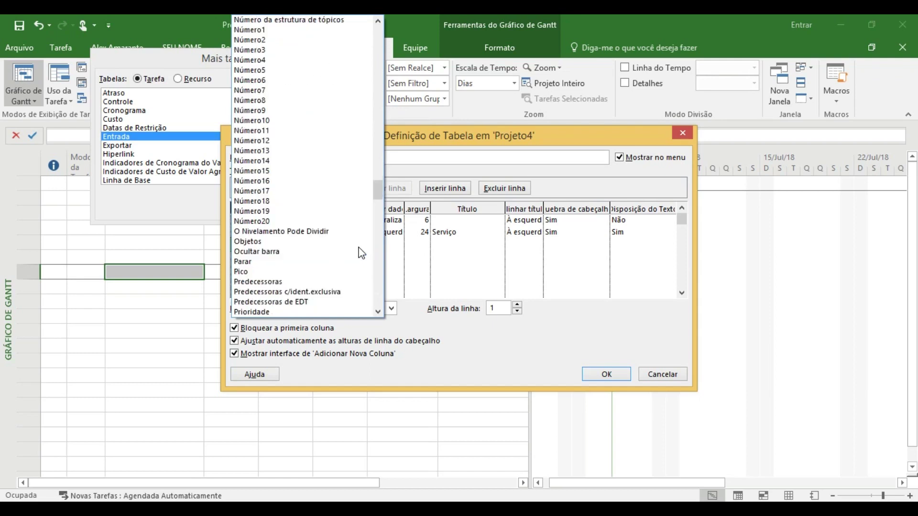
{"action": "left_click", "coordinate": [313, 27]}
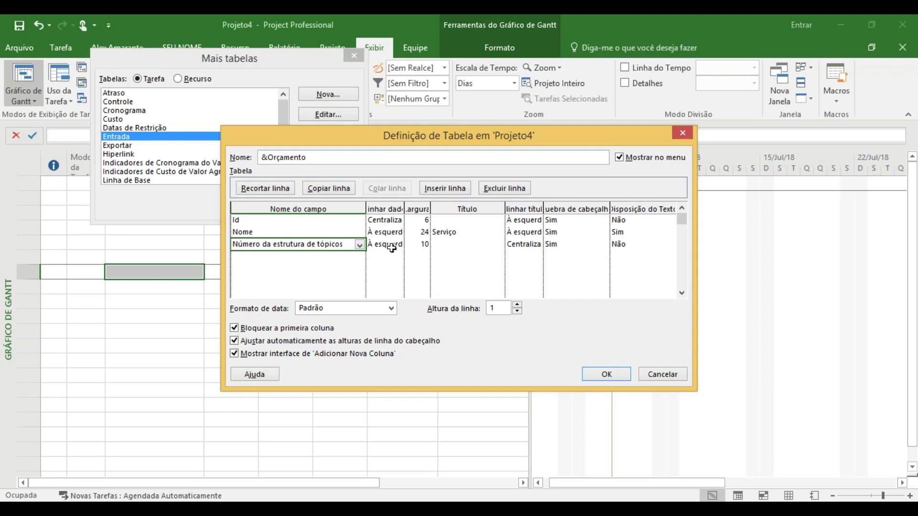
{"action": "left_click", "coordinate": [465, 246]}
{"action": "type", "text": "Item"}
{"action": "key", "text": "Return"}
Move the Número da estrutura de tópicos row above the Nome row by cutting and pasting it
{"action": "key", "text": "Left"}
{"action": "key", "text": "Left"}
{"action": "key", "text": "Left"}
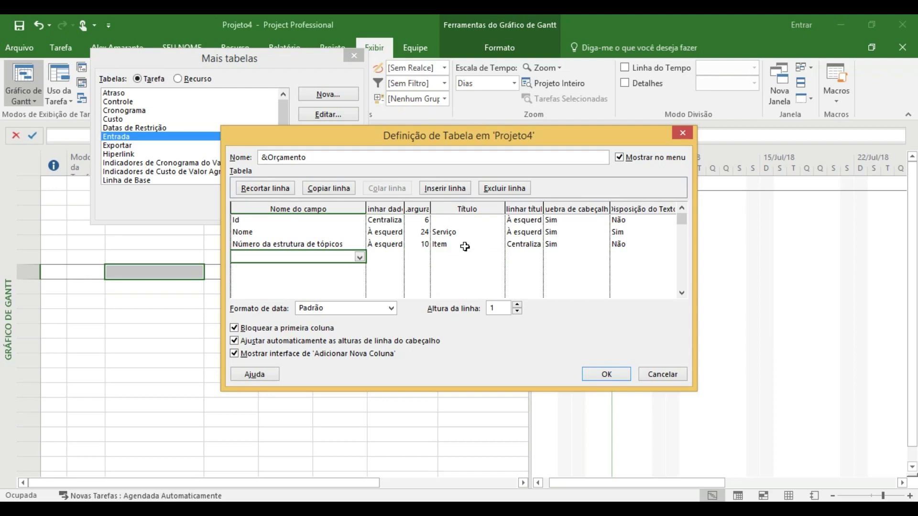
{"action": "key", "text": "Up"}
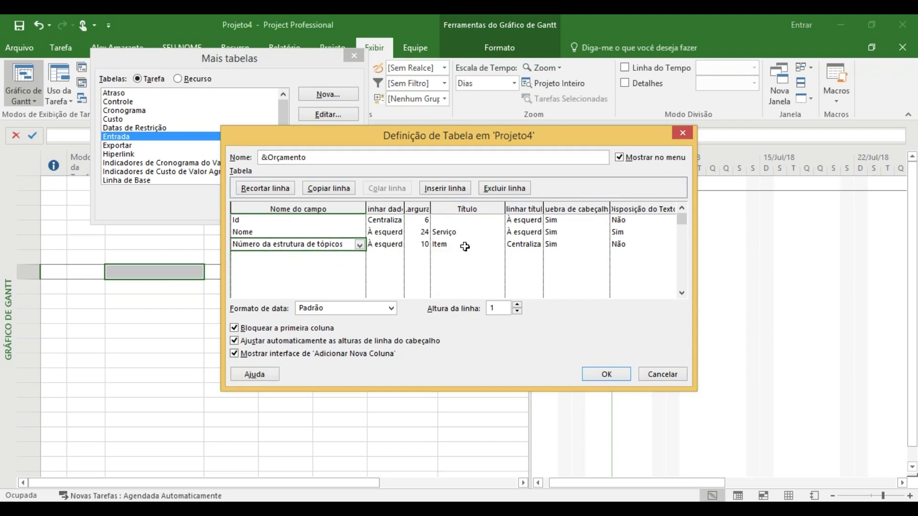
{"action": "left_click", "coordinate": [265, 188]}
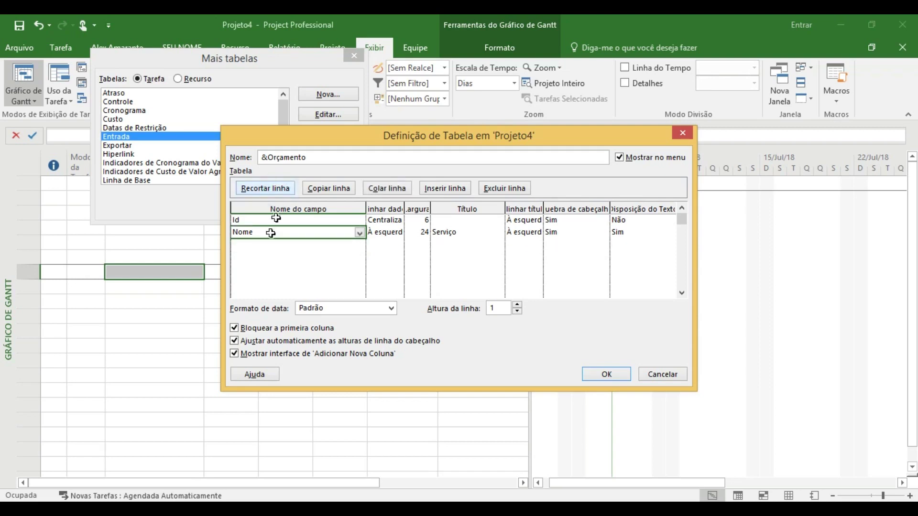
{"action": "left_click", "coordinate": [387, 188]}
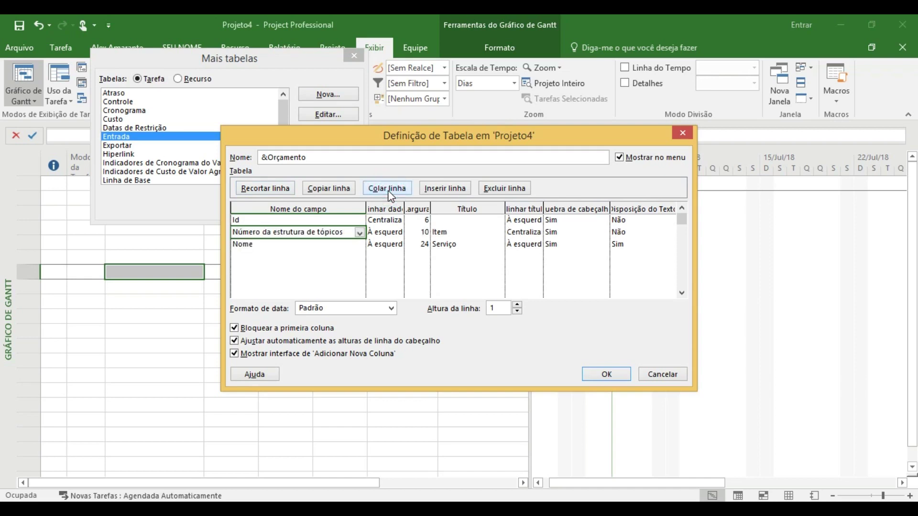
Add the Texto1 field in the empty row below Nome and title it Und
{"action": "key", "text": "Down"}
{"action": "key", "text": "Down"}
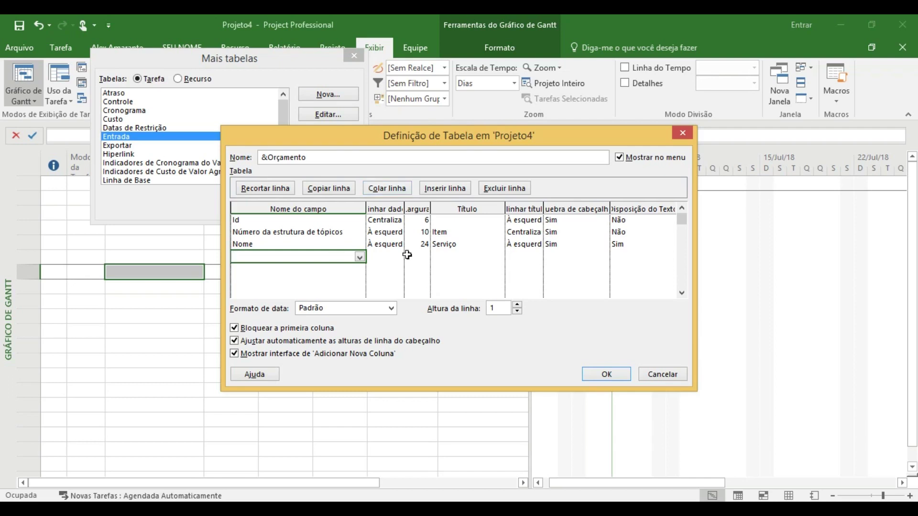
{"action": "left_click", "coordinate": [360, 257]}
{"action": "scroll", "coordinate": [361, 256], "scroll_direction": "down", "scroll_amount": 20}
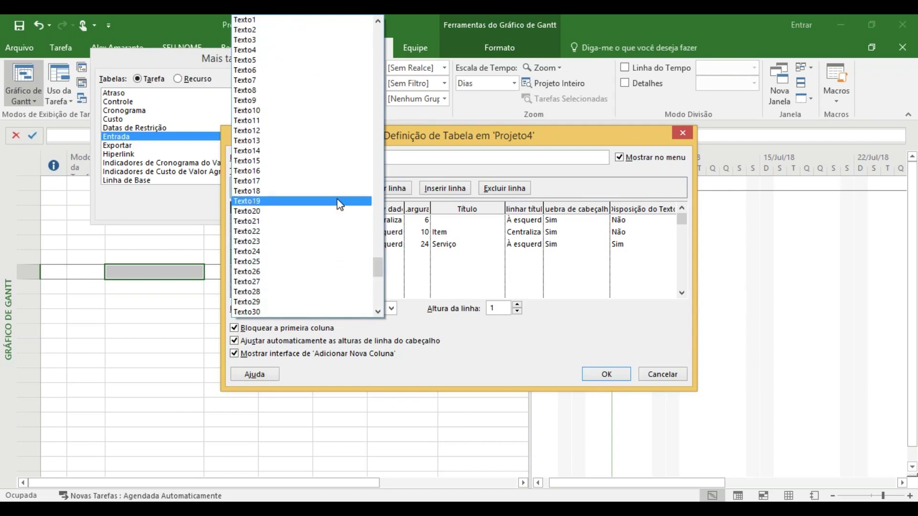
{"action": "left_click", "coordinate": [338, 29]}
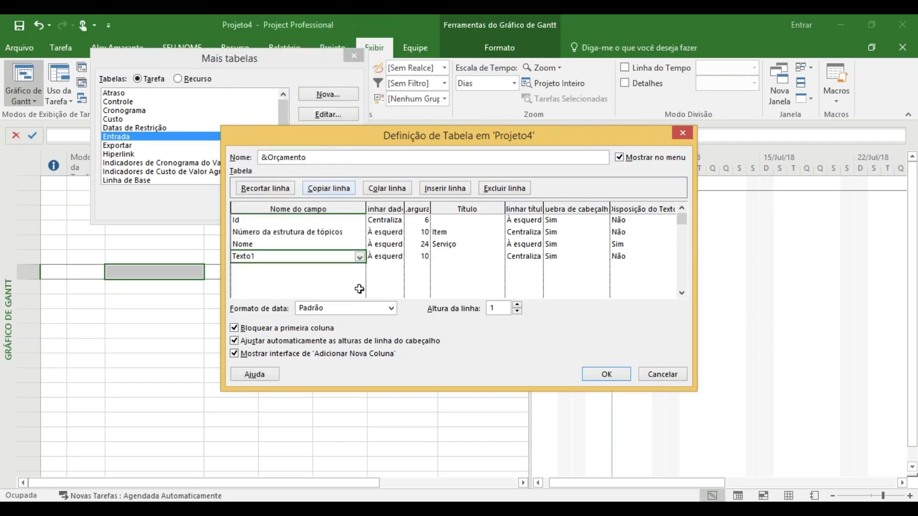
{"action": "left_click", "coordinate": [475, 256]}
{"action": "type", "text": "Und"}
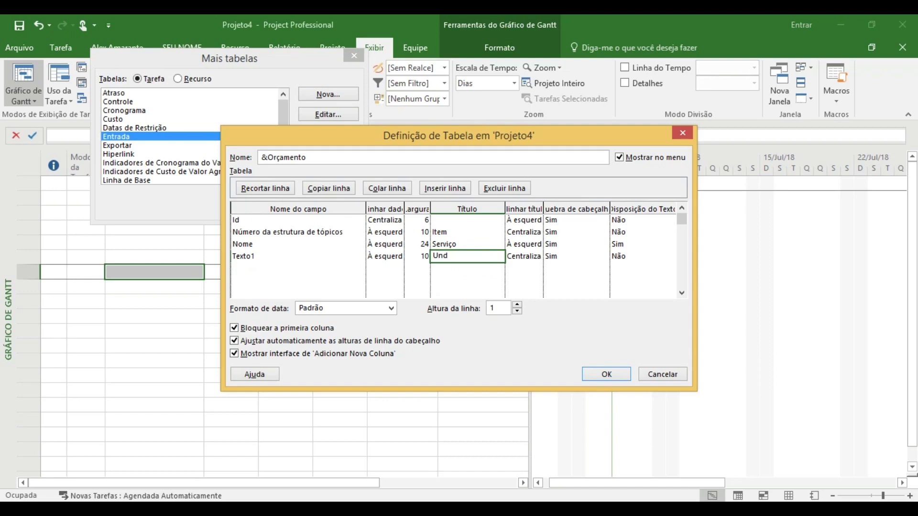
{"action": "key", "text": "Return"}
Add the Número1 field in the row below Texto1 and title it Qtde
{"action": "key", "text": "Left"}
{"action": "key", "text": "Left"}
{"action": "key", "text": "Left"}
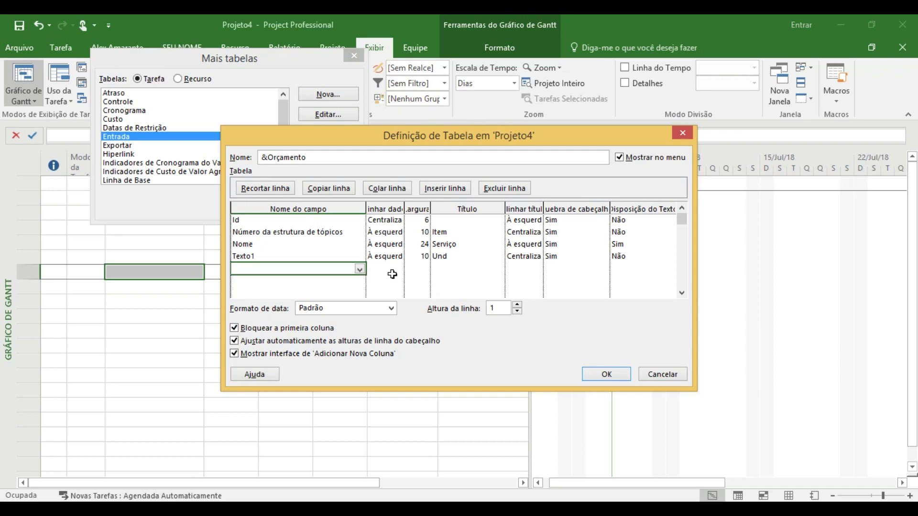
{"action": "type", "text": "N"}
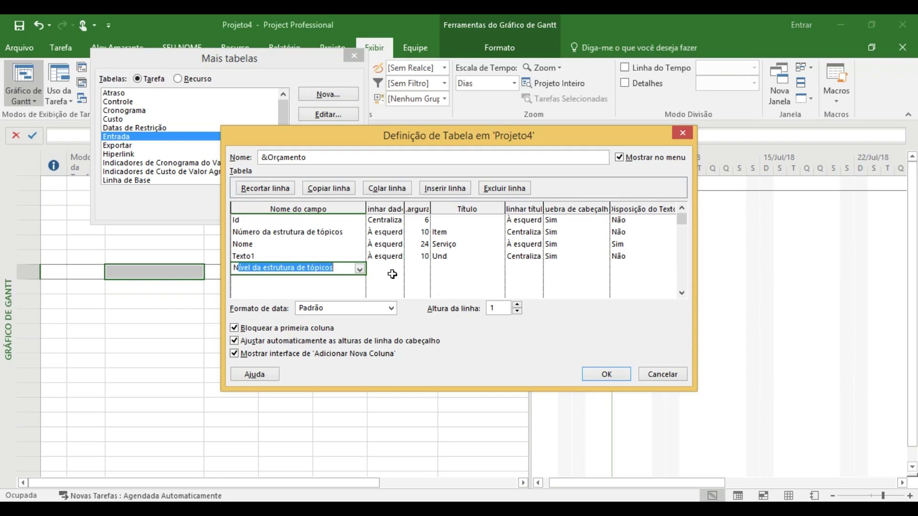
{"action": "type", "text": "u"}
{"action": "key", "text": "BackSpace"}
{"action": "type", "text": "úmero"}
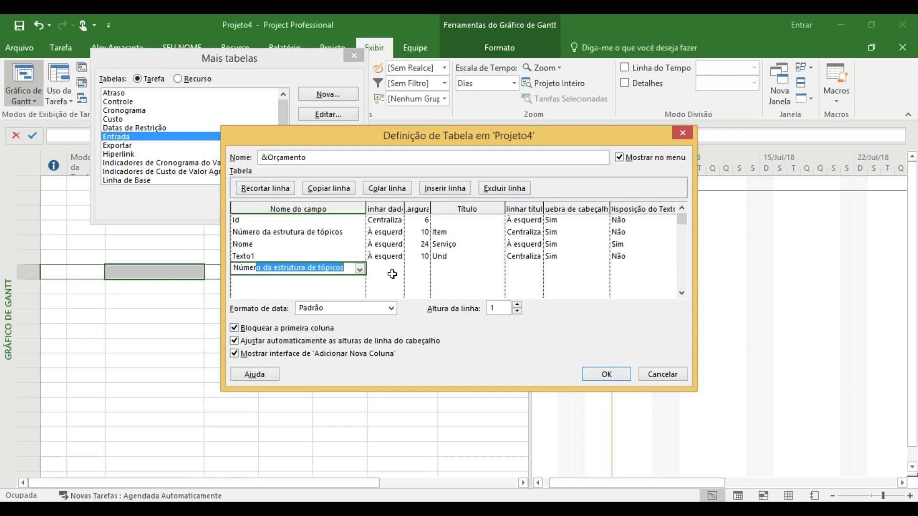
{"action": "left_click", "coordinate": [360, 269]}
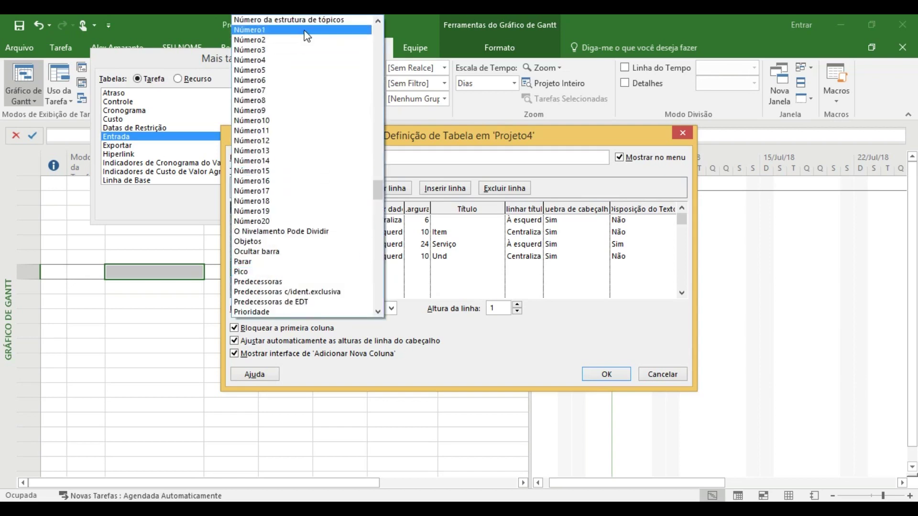
{"action": "left_click", "coordinate": [305, 30]}
{"action": "left_click", "coordinate": [444, 268]}
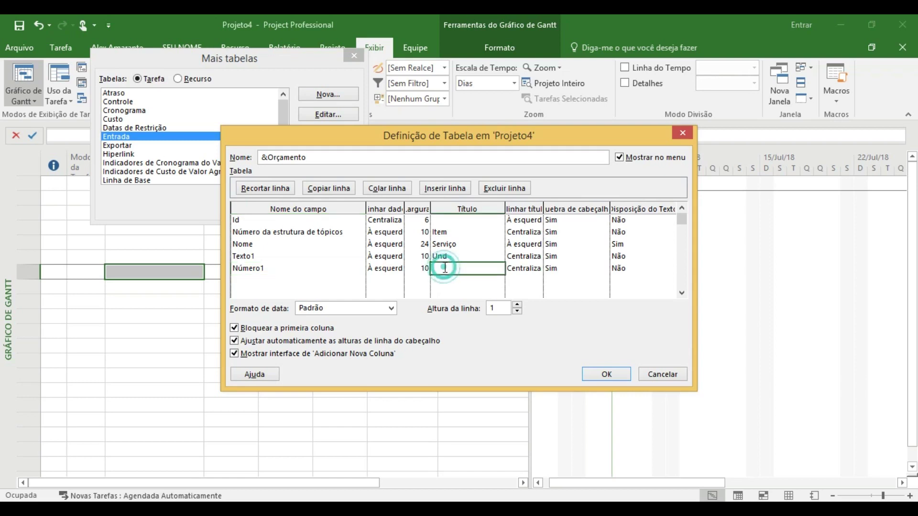
{"action": "type", "text": "Qttd"}
{"action": "key", "text": "BackSpace"}
{"action": "key", "text": "BackSpace"}
{"action": "type", "text": "de"}
{"action": "key", "text": "Return"}
Add the Número2 field in the row below Número1 and title it Custo Unitário
{"action": "key", "text": "Left"}
{"action": "key", "text": "Left"}
{"action": "key", "text": "Left"}
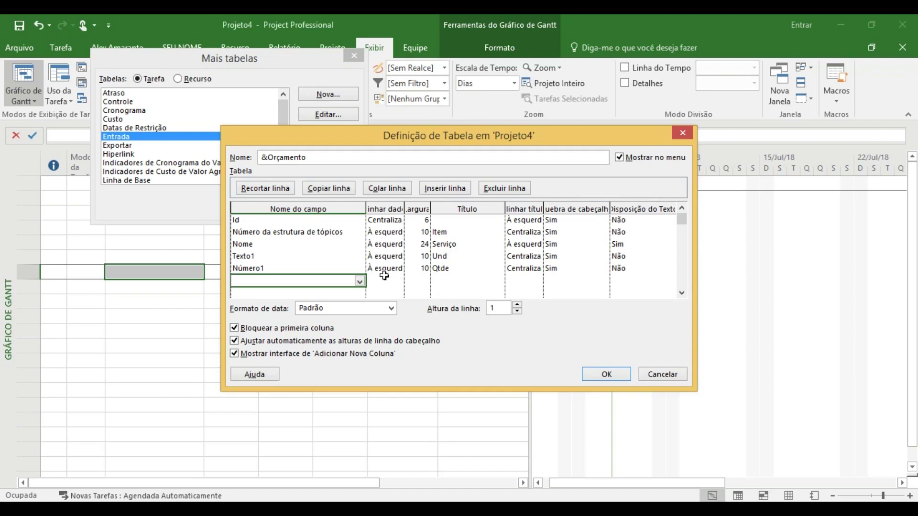
{"action": "type", "text": "Np"}
{"action": "key", "text": "BackSpace"}
{"action": "type", "text": "úmer"}
{"action": "left_click", "coordinate": [360, 281]}
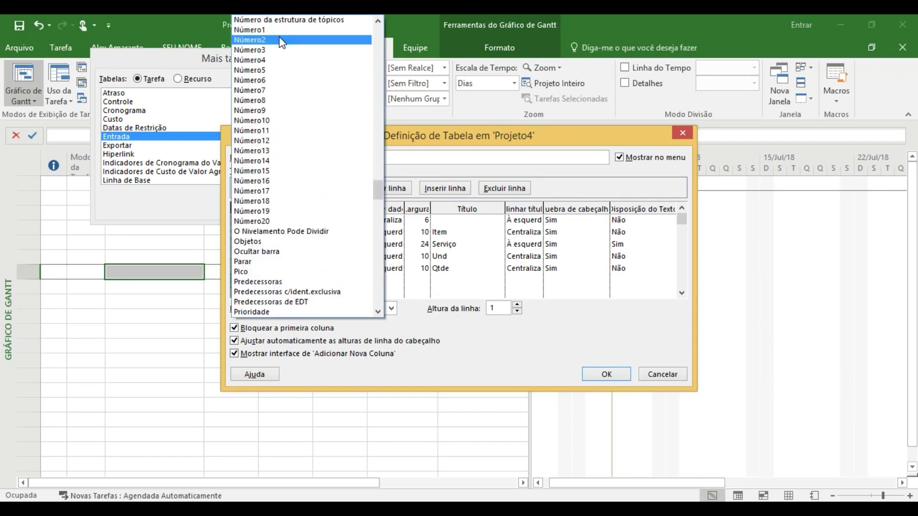
{"action": "left_click", "coordinate": [280, 40]}
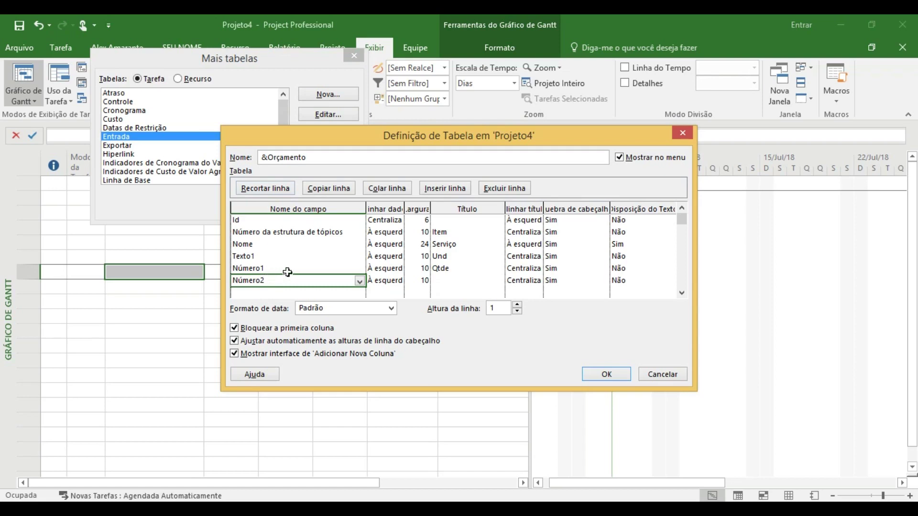
{"action": "left_click", "coordinate": [455, 281]}
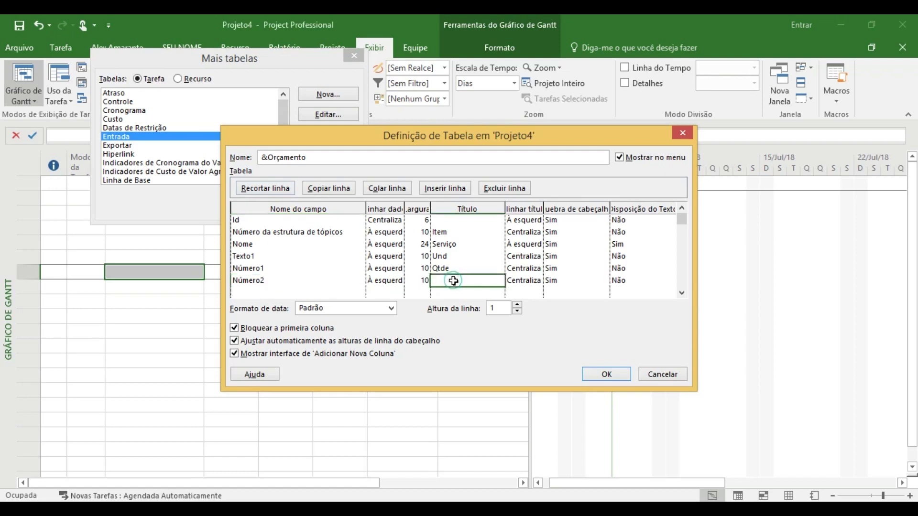
{"action": "type", "text": "Custo Unitário"}
{"action": "key", "text": "Escape"}
{"action": "key", "text": "Return"}
Add the Texto2 field in the row below Número2 and title it SINAPI
{"action": "key", "text": "Left"}
{"action": "key", "text": "Left"}
{"action": "key", "text": "Left"}
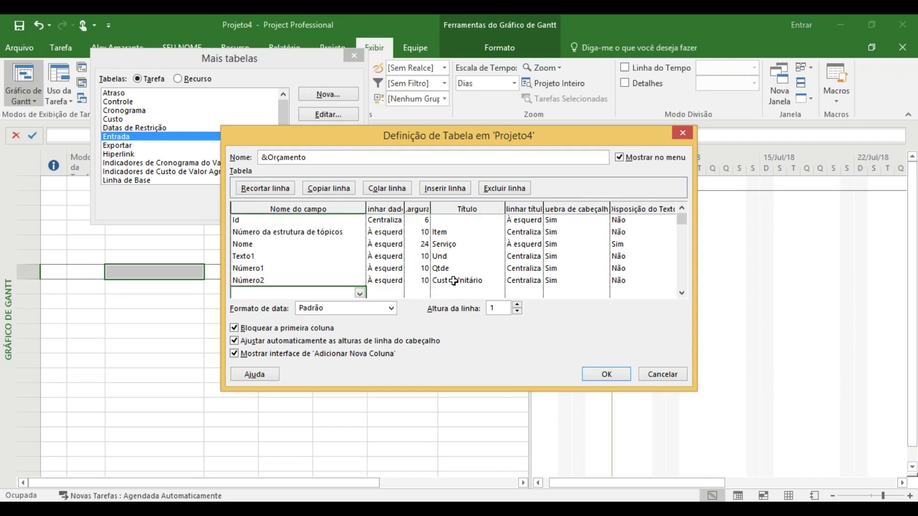
{"action": "left_click", "coordinate": [681, 292]}
{"action": "left_click", "coordinate": [681, 292]}
{"action": "left_click", "coordinate": [681, 293]}
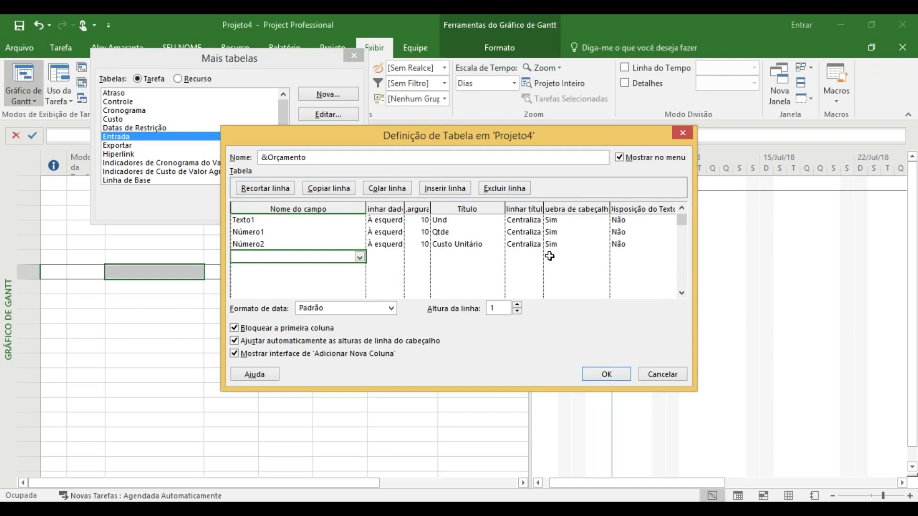
{"action": "left_click", "coordinate": [360, 260]}
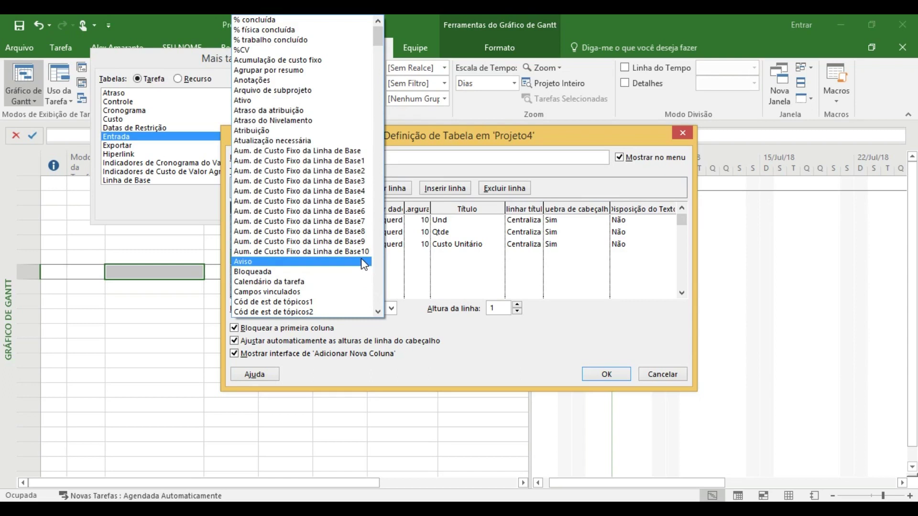
{"action": "scroll", "coordinate": [362, 262], "scroll_direction": "down", "scroll_amount": 20}
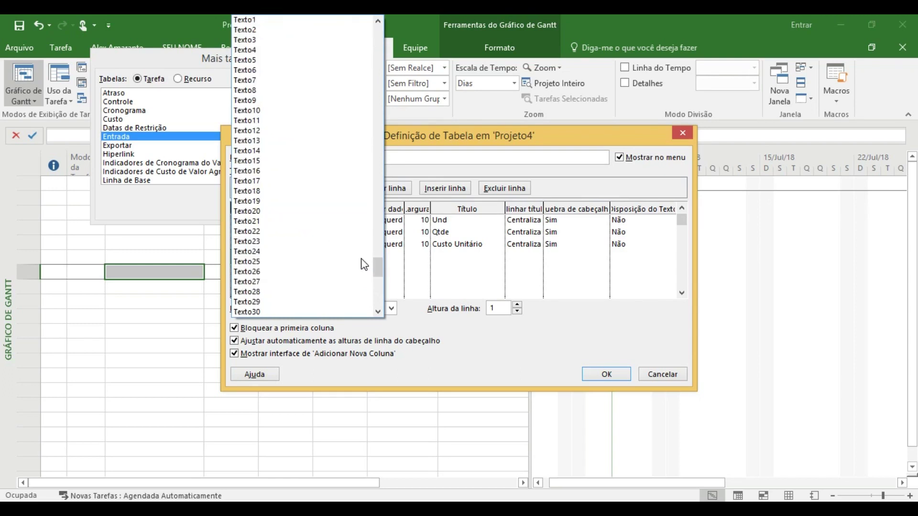
{"action": "left_click", "coordinate": [263, 32]}
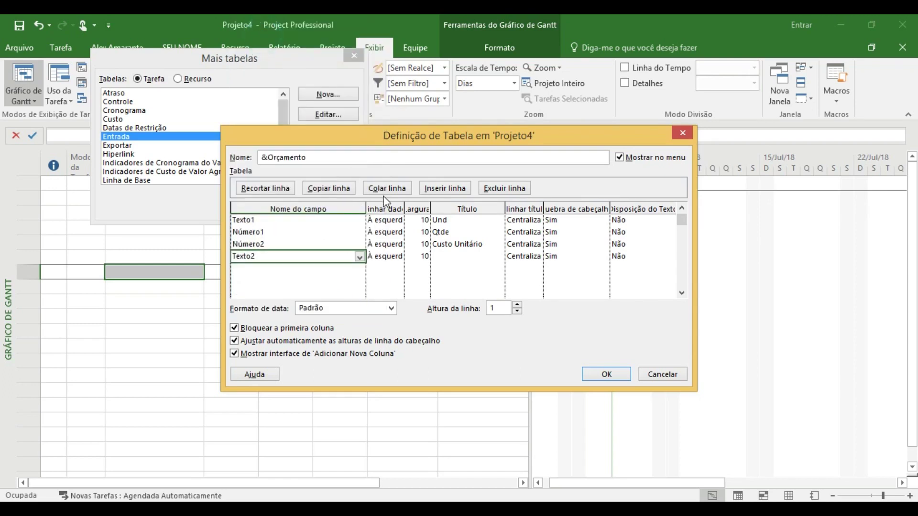
{"action": "left_click", "coordinate": [460, 256]}
{"action": "type", "text": "SINAPI"}
{"action": "key", "text": "Return"}
Add the Custo field in the empty row below Texto2 and title it Custo Total
{"action": "key", "text": "Left"}
{"action": "key", "text": "Left"}
{"action": "key", "text": "Left"}
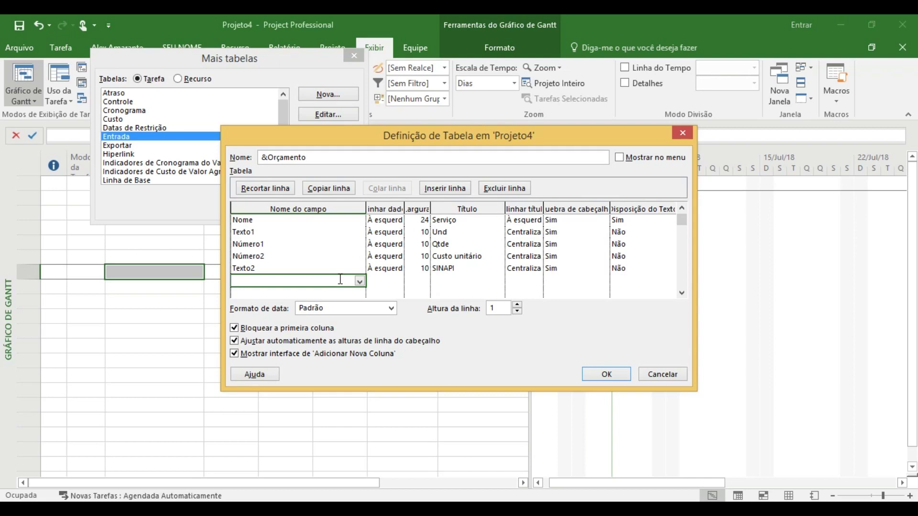
{"action": "type", "text": "Custo"}
{"action": "key", "text": "Tab"}
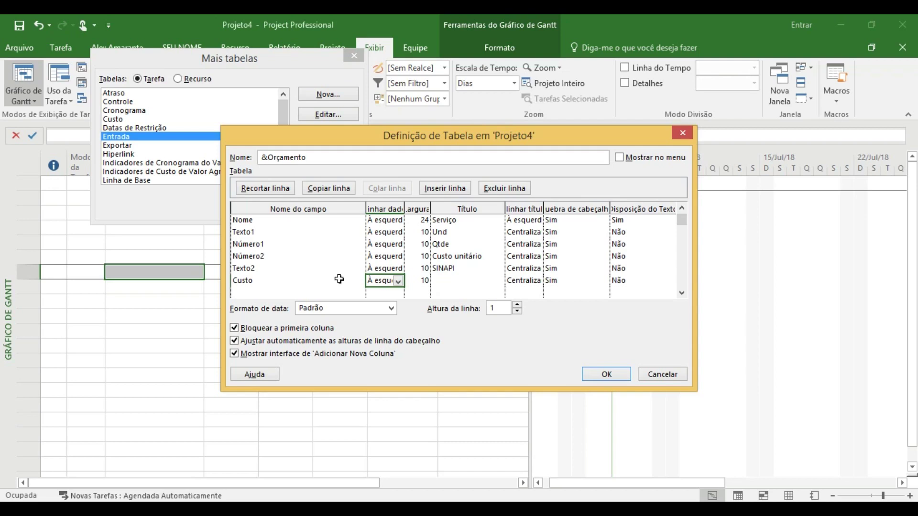
{"action": "left_click", "coordinate": [339, 279]}
{"action": "key", "text": "Tab"}
{"action": "key", "text": "Tab"}
{"action": "key", "text": "Tab"}
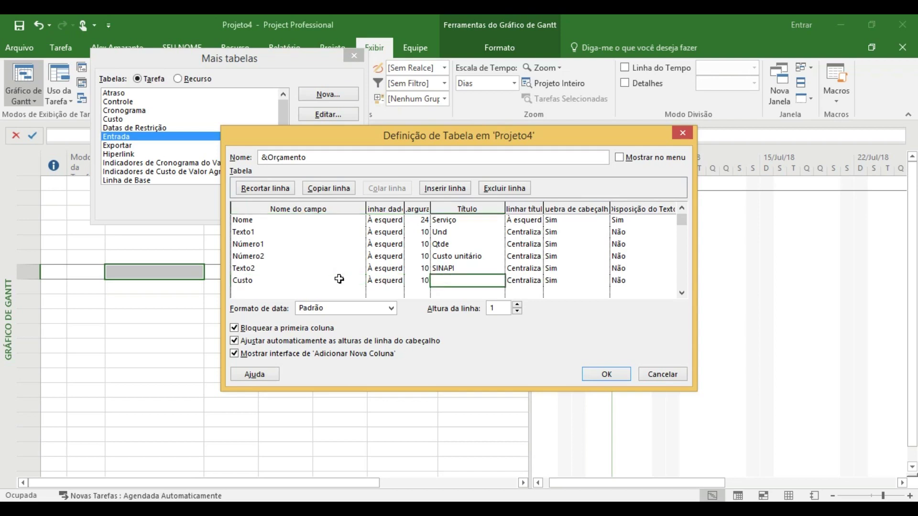
{"action": "type", "text": "Custo Total"}
{"action": "key", "text": "Up"}
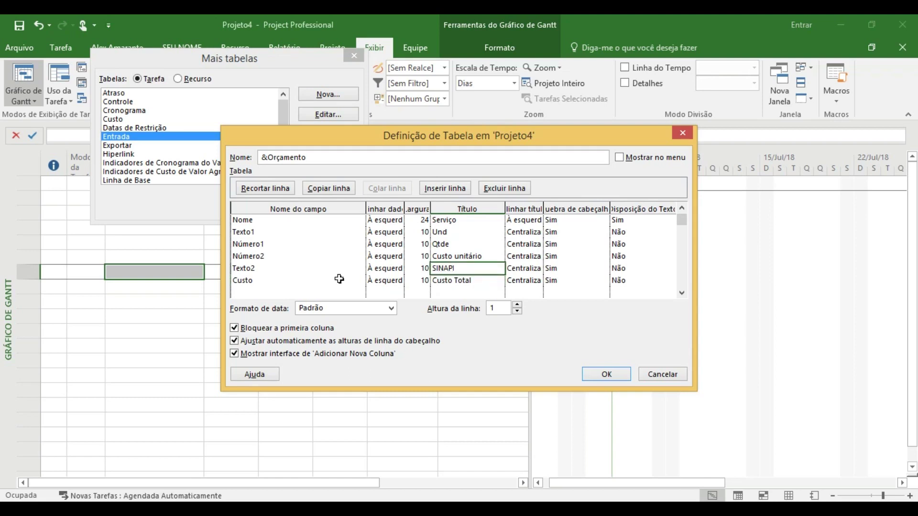
Review all field rows of the table definition, checking their order and titles from Item to Custo Total
{"action": "key", "text": "Down"}
{"action": "key", "text": "Left"}
{"action": "key", "text": "Left"}
{"action": "key", "text": "Left"}
{"action": "key", "text": "Up"}
{"action": "key", "text": "Up"}
{"action": "key", "text": "Up"}
{"action": "key", "text": "Up"}
{"action": "key", "text": "Up"}
{"action": "key", "text": "Up"}
{"action": "key", "text": "Down"}
{"action": "key", "text": "Down"}
{"action": "key", "text": "Down"}
{"action": "key", "text": "Down"}
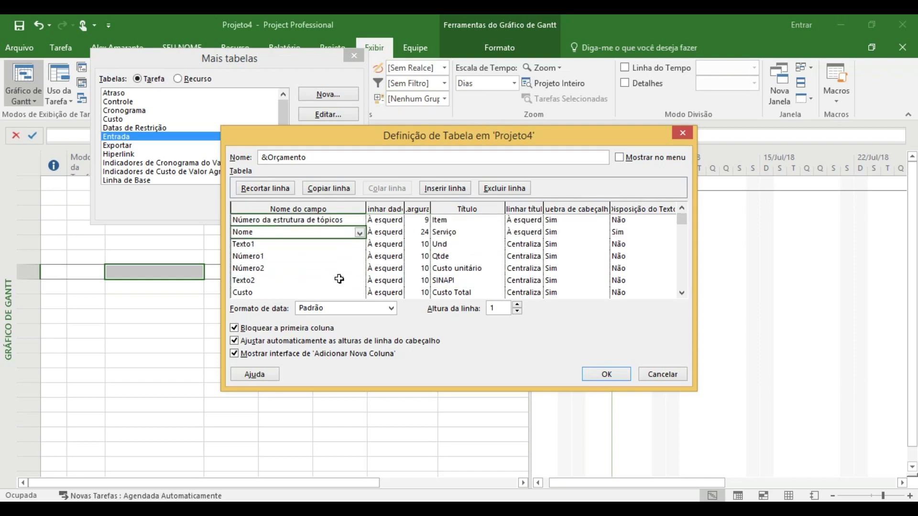
{"action": "key", "text": "Down"}
{"action": "key", "text": "Down"}
{"action": "key", "text": "Down"}
{"action": "key", "text": "Down"}
{"action": "key", "text": "Up"}
{"action": "key", "text": "Up"}
{"action": "key", "text": "Up"}
{"action": "key", "text": "Up"}
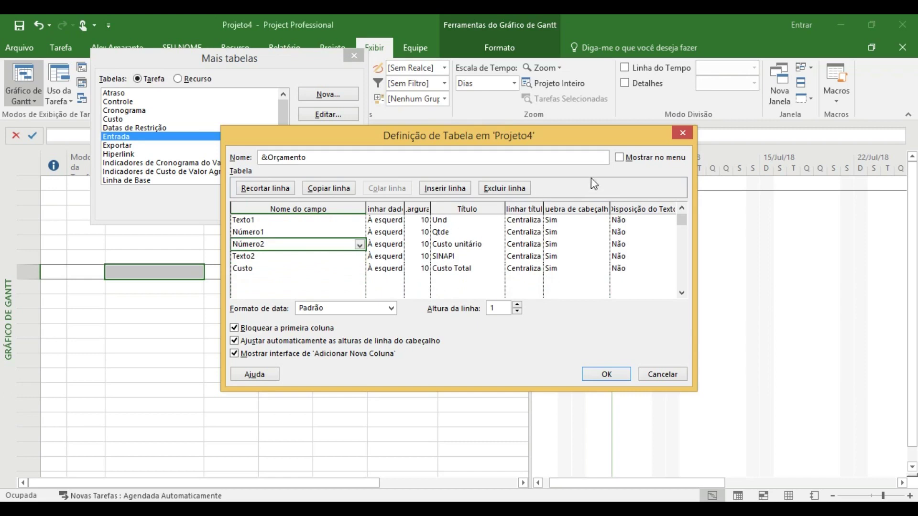
Save the table definition with its display in the menu enabled, and apply the Orçamento table to the Gantt chart
{"action": "left_click", "coordinate": [627, 161]}
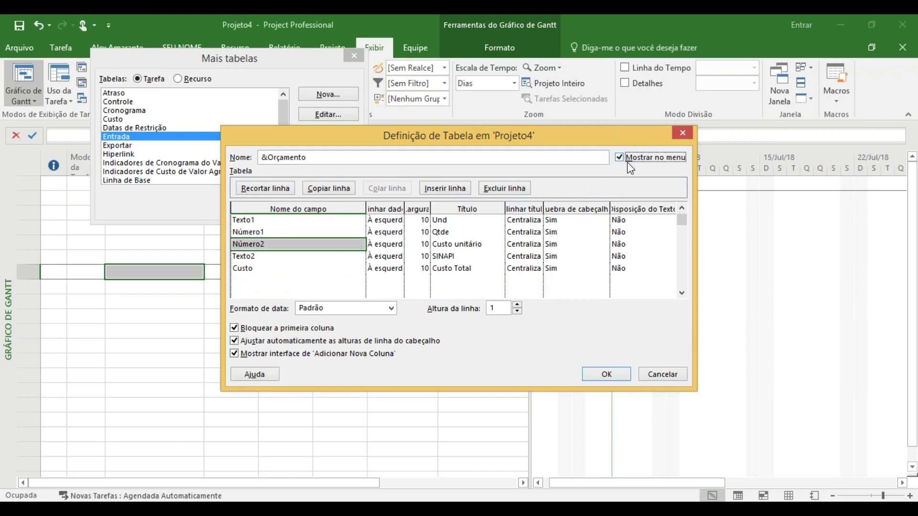
{"action": "left_click", "coordinate": [608, 375]}
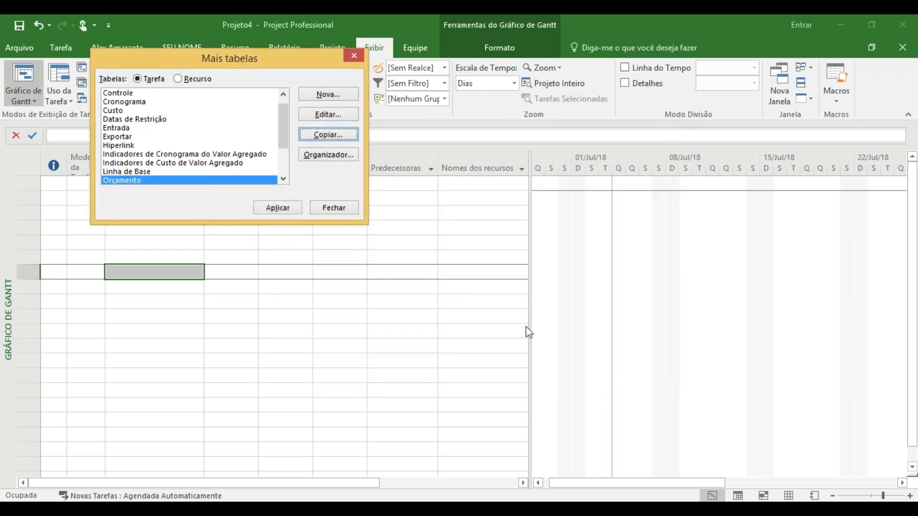
{"action": "left_click", "coordinate": [279, 209]}
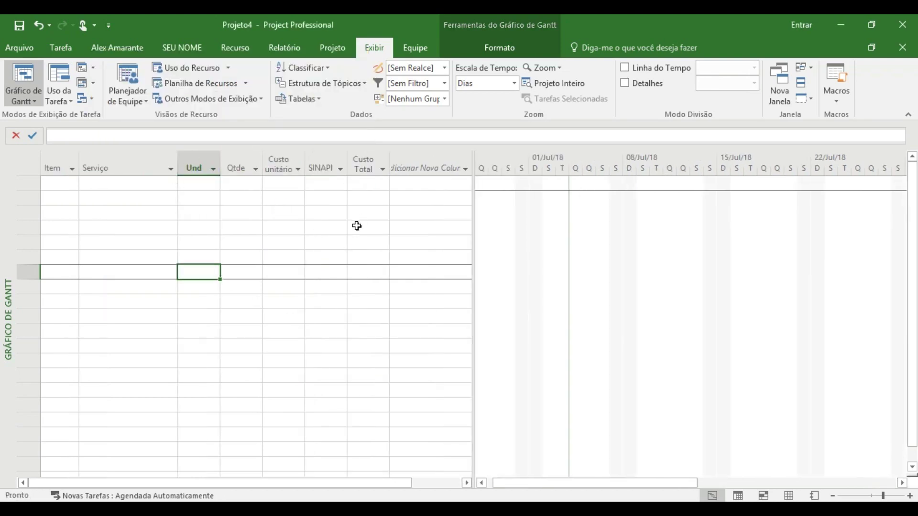
Examine the columns of the applied table and check the custom entries in the list of available tables
{"action": "key", "text": "Home"}
{"action": "key", "text": "Right"}
{"action": "key", "text": "Right"}
{"action": "key", "text": "Right"}
{"action": "key", "text": "Left"}
{"action": "key", "text": "Left"}
{"action": "key", "text": "Left"}
{"action": "left_click", "coordinate": [319, 99]}
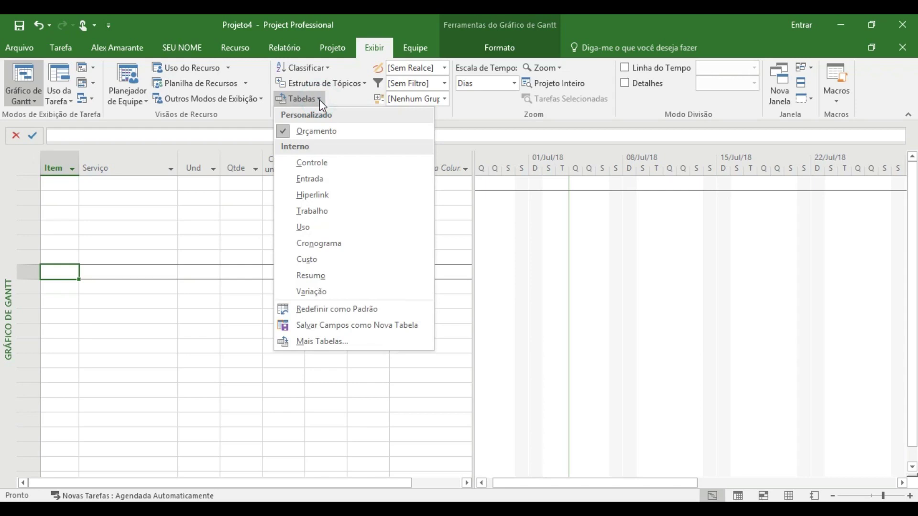
{"action": "left_click", "coordinate": [136, 236]}
{"action": "left_click", "coordinate": [137, 232]}
{"action": "scroll", "coordinate": [138, 233], "scroll_direction": "down", "scroll_amount": 1}
{"action": "key", "text": "Tab"}
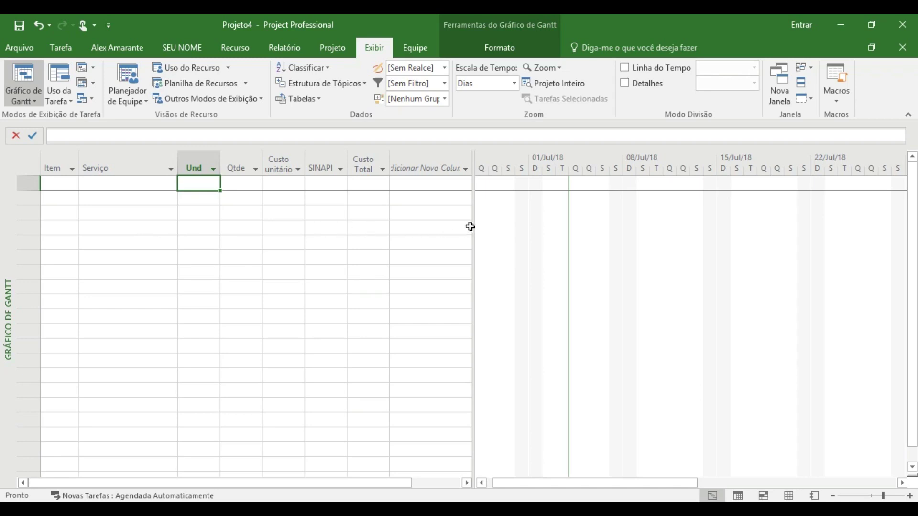
Enlarge the table area beside the Gantt chart and widen the Custo unitário, SINAPI and Custo Total columns
{"action": "left_click_drag", "start_coordinate": [472, 226], "coordinate": [649, 221]}
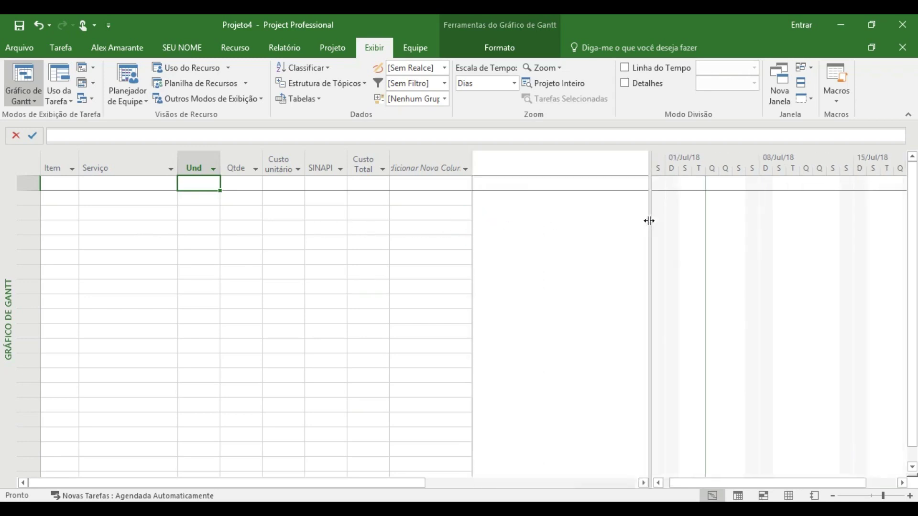
{"action": "left_click_drag", "start_coordinate": [304, 168], "coordinate": [498, 166]}
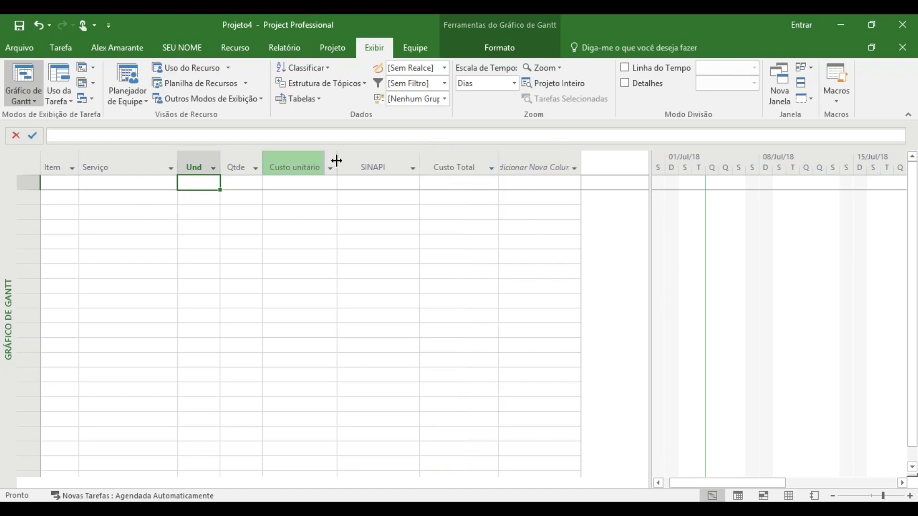
{"action": "left_click_drag", "start_coordinate": [336, 160], "coordinate": [357, 164]}
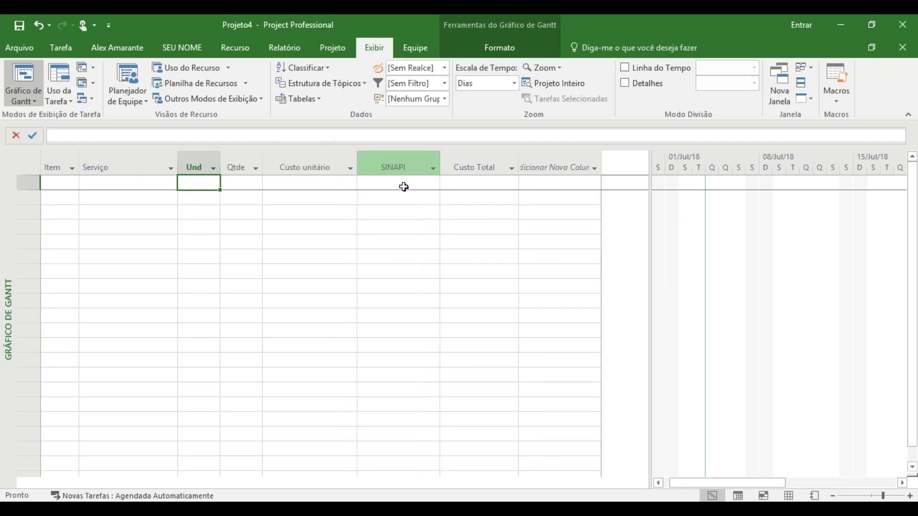
Insert a Número10 column before the SINAPI column
{"action": "right_click", "coordinate": [391, 164]}
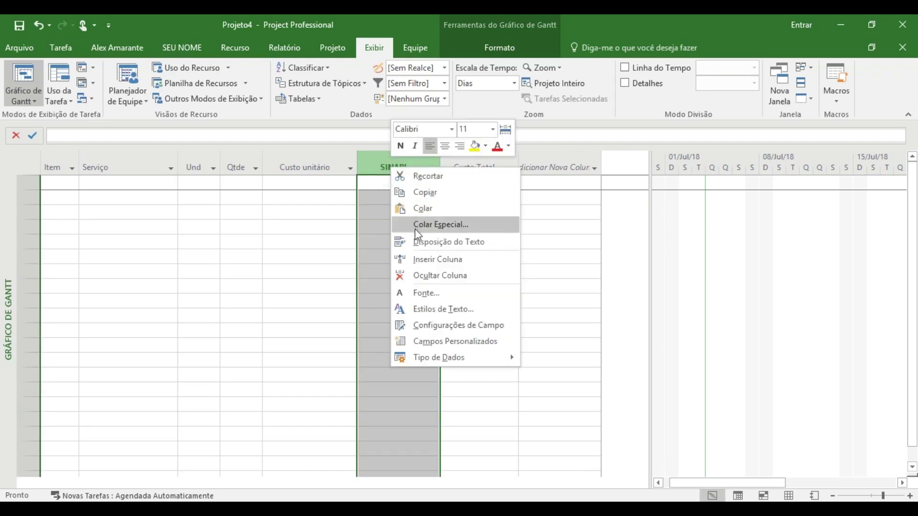
{"action": "left_click", "coordinate": [426, 259]}
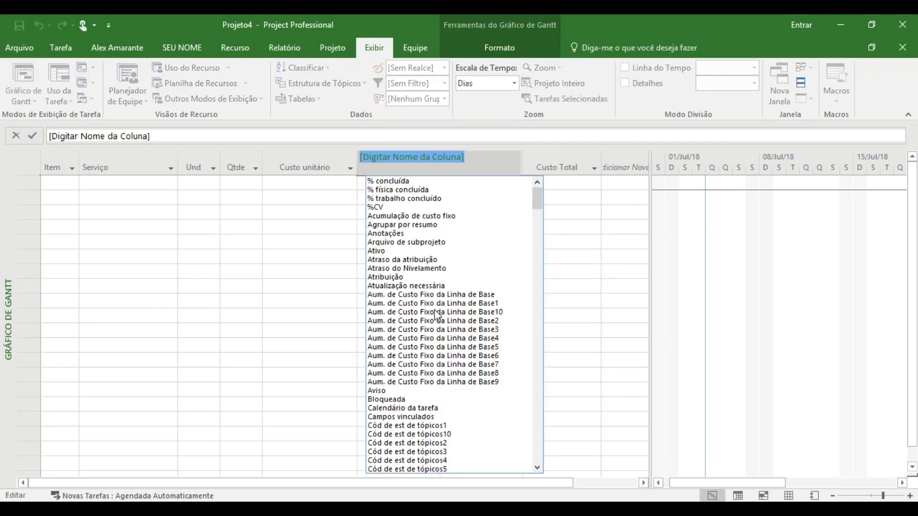
{"action": "left_click", "coordinate": [539, 412]}
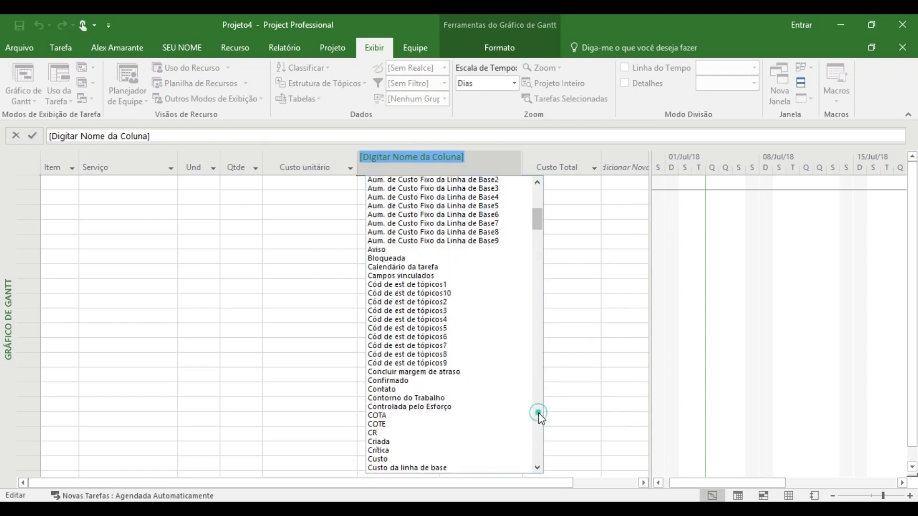
{"action": "left_click", "coordinate": [538, 412]}
{"action": "left_click", "coordinate": [538, 412]}
{"action": "left_click", "coordinate": [538, 412]}
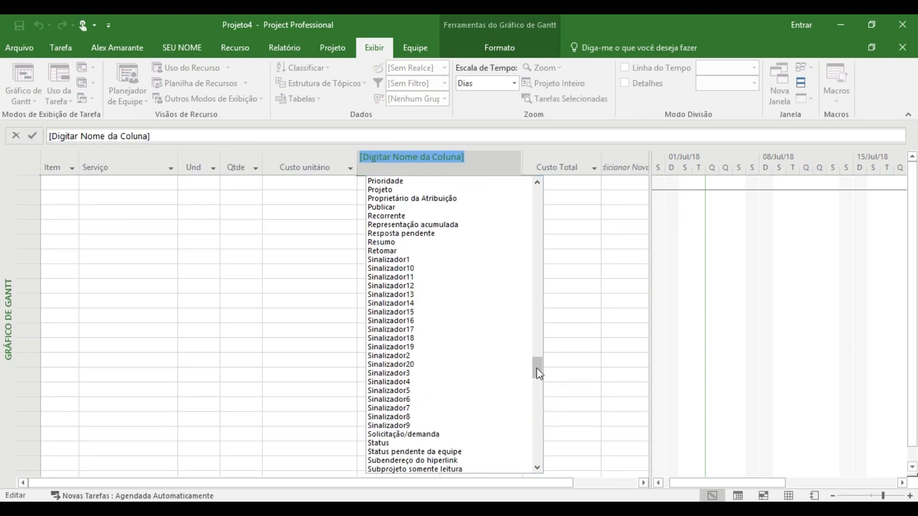
{"action": "left_click", "coordinate": [537, 323]}
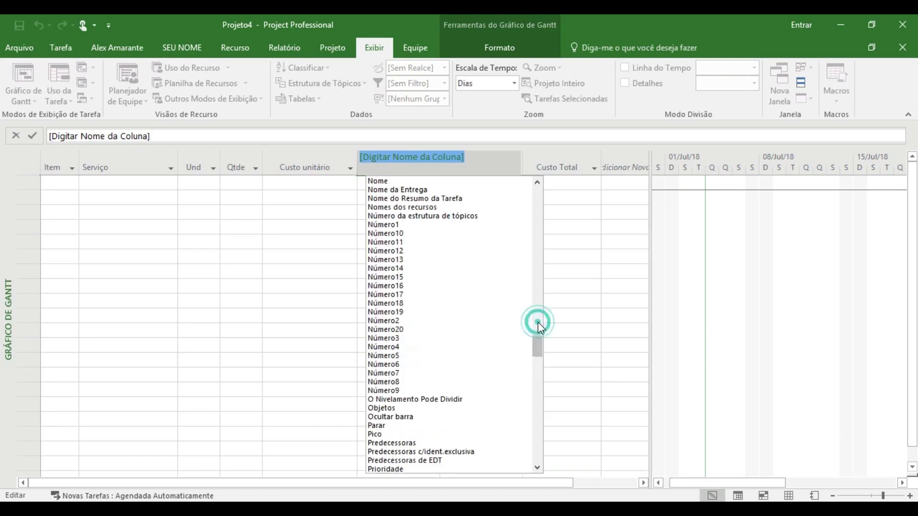
{"action": "left_click", "coordinate": [401, 233]}
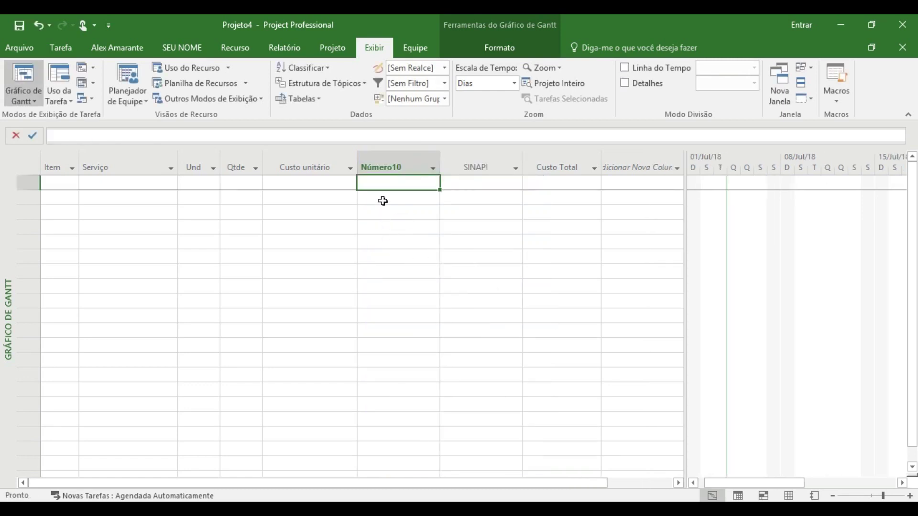
Rename the Número10 column as nome dele
{"action": "left_click", "coordinate": [390, 169]}
{"action": "left_click", "coordinate": [392, 171]}
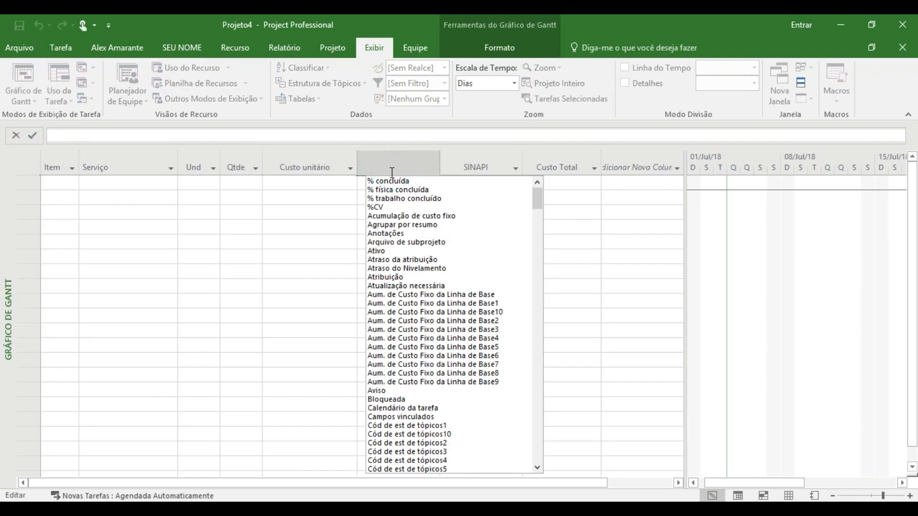
{"action": "type", "text": "nome"}
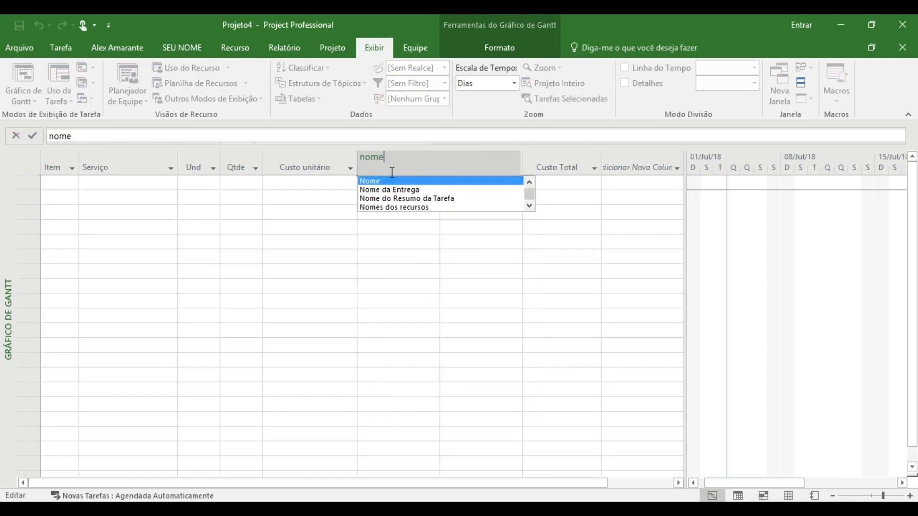
{"action": "type", "text": " dele"}
{"action": "left_click", "coordinate": [391, 172]}
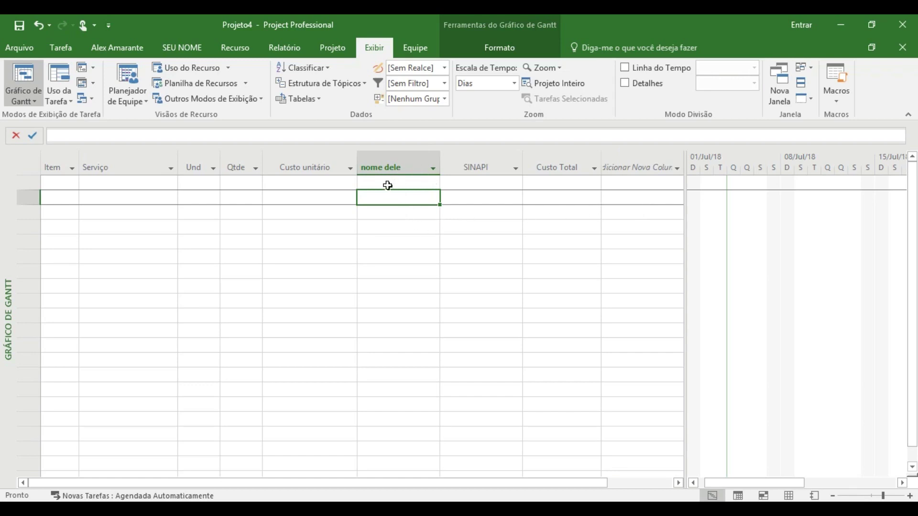
Move the nome dele column between Serviço and Und
{"action": "left_click", "coordinate": [397, 164]}
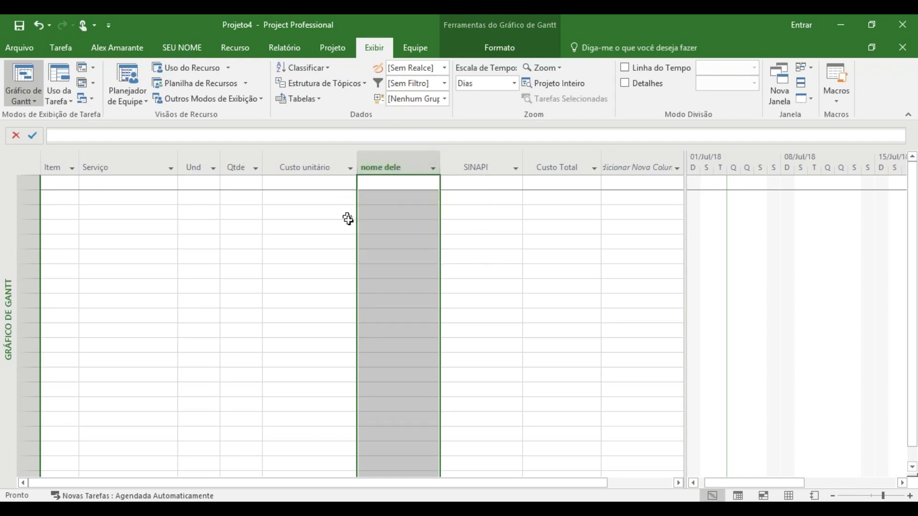
{"action": "left_click", "coordinate": [397, 166]}
{"action": "mouse_move", "coordinate": [399, 170]}
{"action": "left_mouse_down"}
{"action": "mouse_move", "coordinate": [215, 173]}
{"action": "mouse_move", "coordinate": [588, 171]}
{"action": "mouse_move", "coordinate": [317, 182]}
{"action": "mouse_move", "coordinate": [161, 173]}
{"action": "mouse_move", "coordinate": [168, 173]}
{"action": "left_mouse_up"}
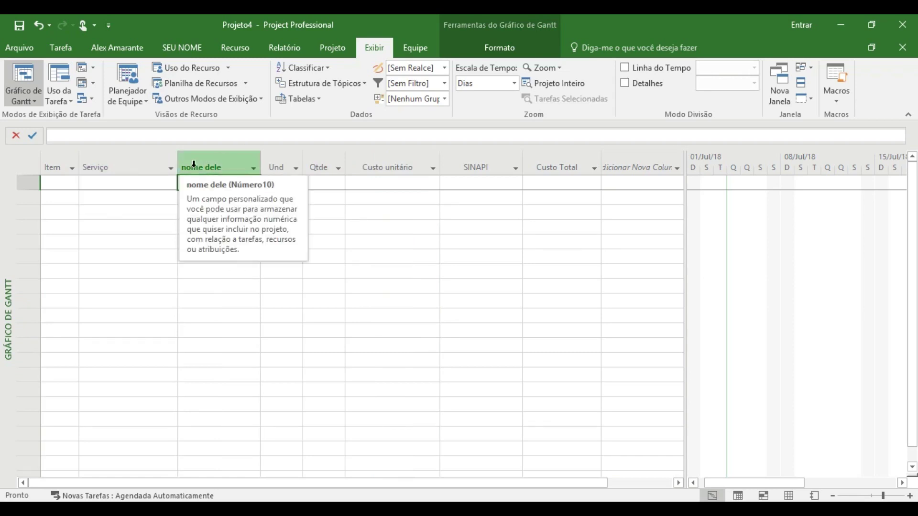
Hide the nome dele column from the table
{"action": "left_click", "coordinate": [223, 163]}
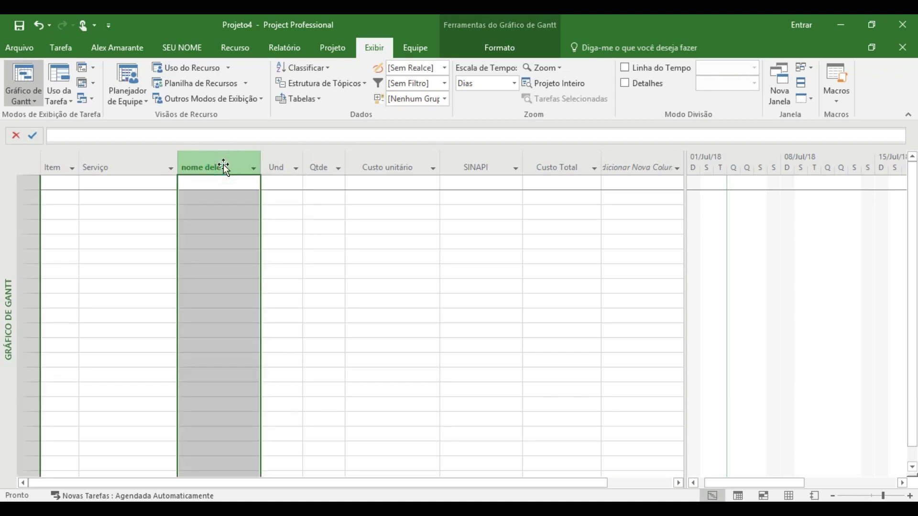
{"action": "right_click", "coordinate": [223, 164]}
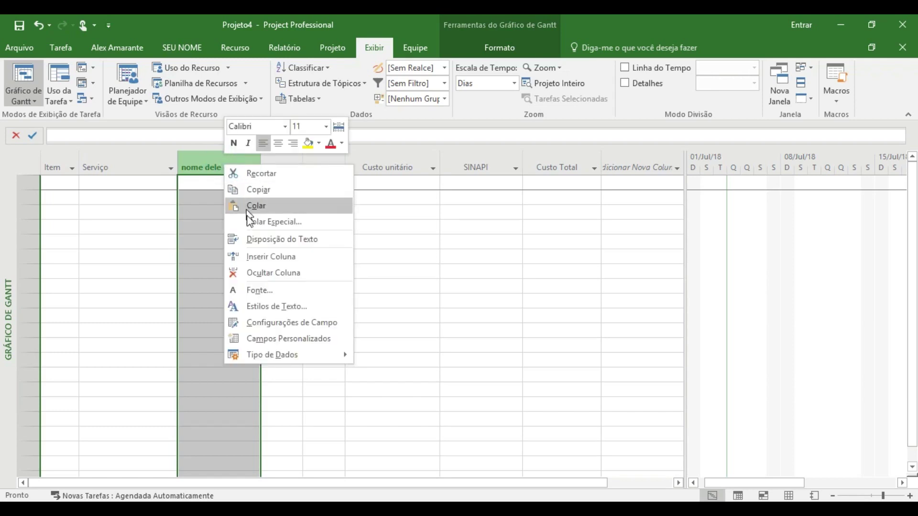
{"action": "left_click", "coordinate": [322, 277]}
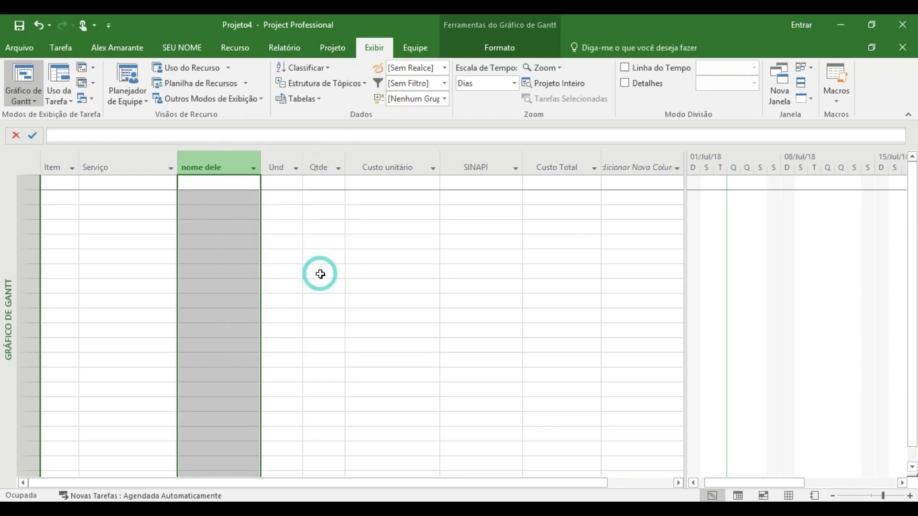
{"action": "left_click", "coordinate": [139, 249]}
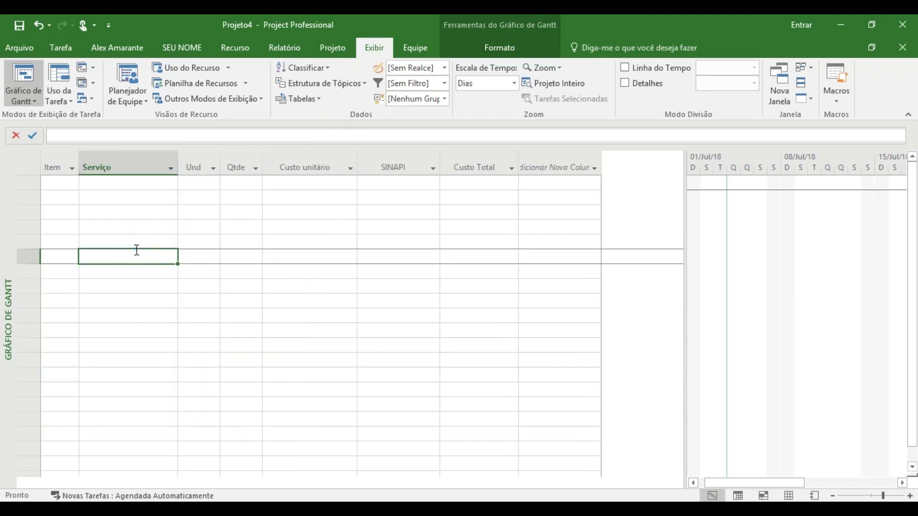
{"action": "key", "text": "Left"}
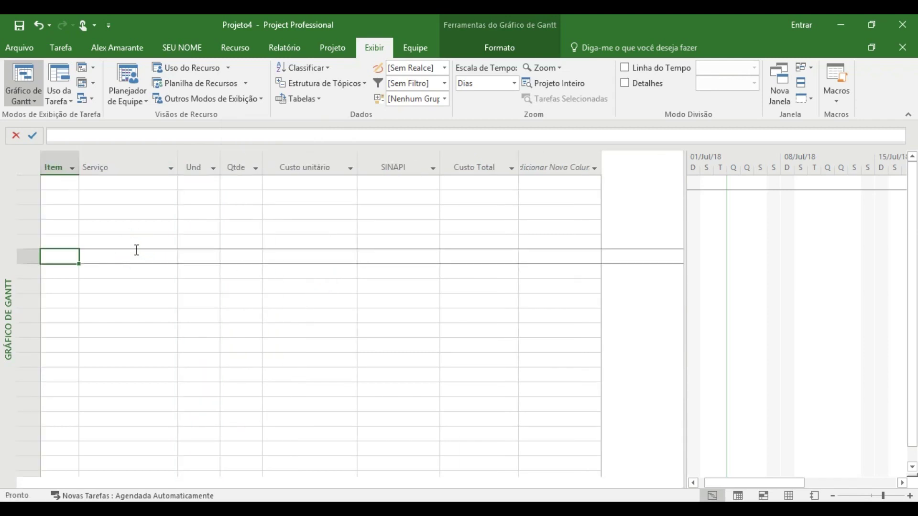